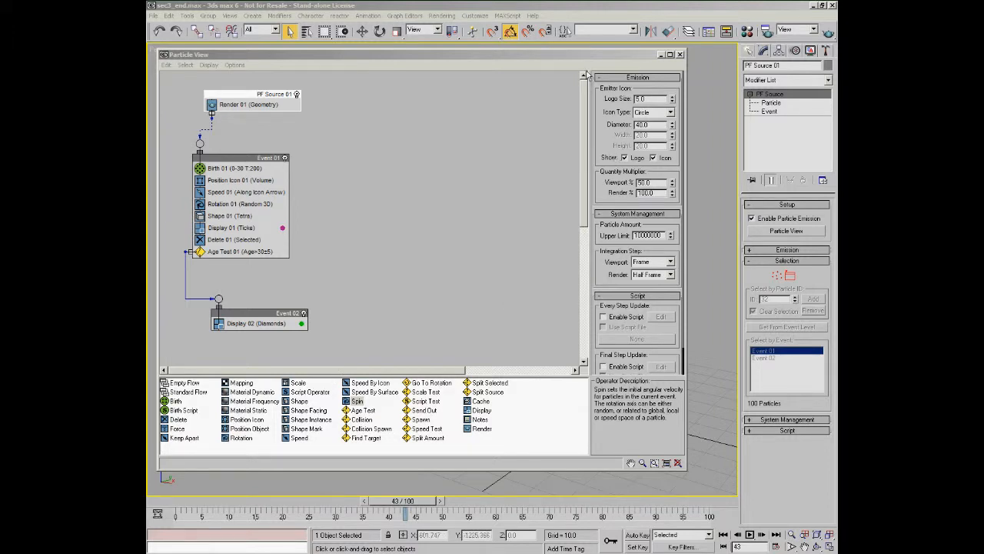
Maximize Particle View, and collapse and re-expand the source's Emission, System Management and Script rollouts.
{"action": "left_click", "coordinate": [669, 55]}
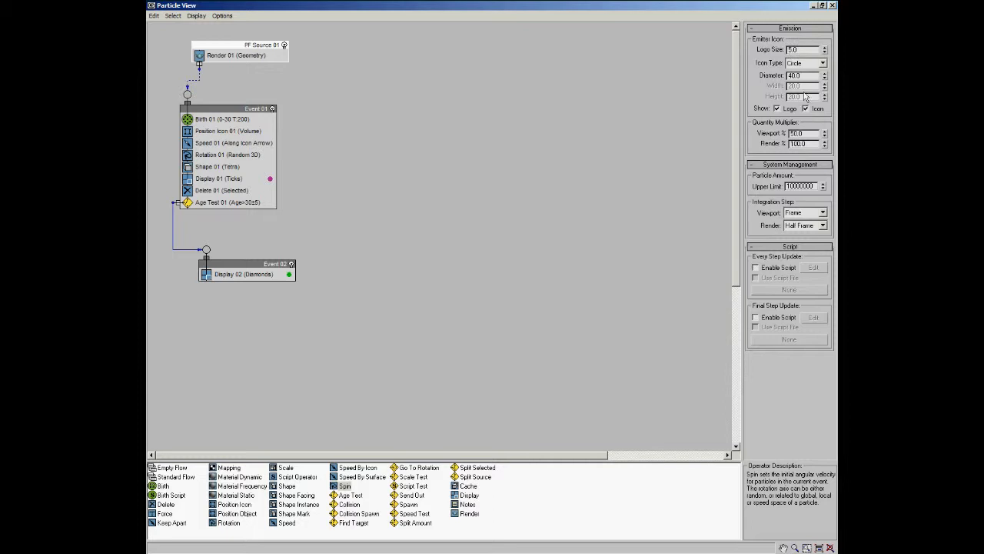
{"action": "left_click", "coordinate": [781, 28]}
{"action": "left_click", "coordinate": [783, 39]}
{"action": "left_click", "coordinate": [782, 50]}
{"action": "left_click", "coordinate": [783, 50]}
{"action": "left_click", "coordinate": [784, 39]}
{"action": "left_click", "coordinate": [784, 28]}
Examine the parameters of Event 01's Shape, Display, Delete, Rotation, Speed and Age Test actions, plus the PF Source and Event 02.
{"action": "left_click", "coordinate": [207, 169]}
{"action": "left_click", "coordinate": [218, 180]}
{"action": "left_click", "coordinate": [218, 192]}
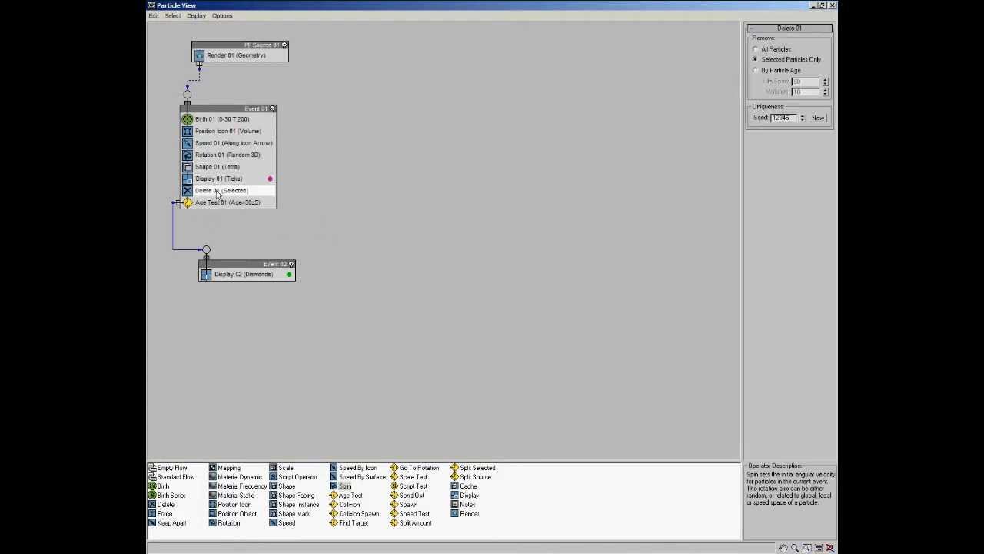
{"action": "left_click", "coordinate": [216, 157]}
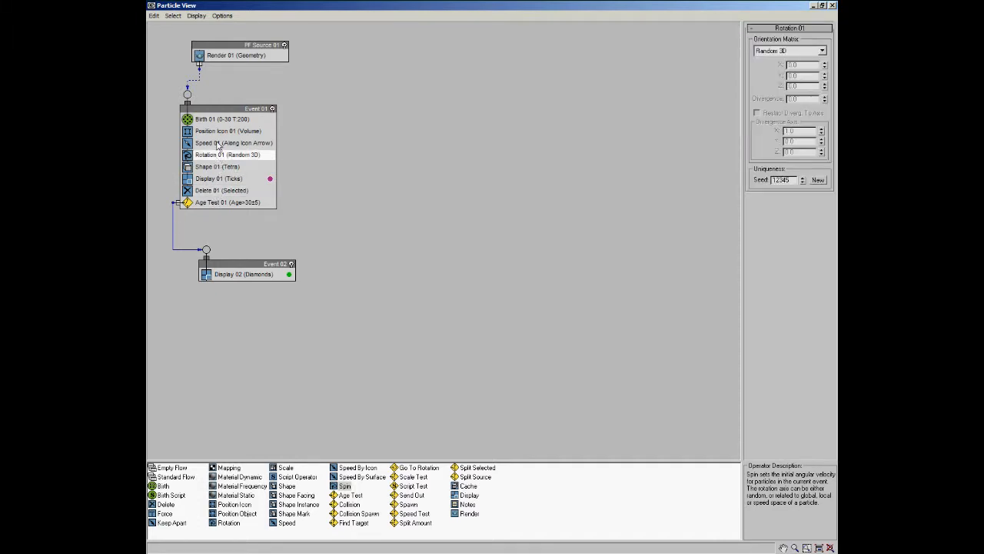
{"action": "left_click", "coordinate": [218, 145]}
{"action": "left_click", "coordinate": [217, 203]}
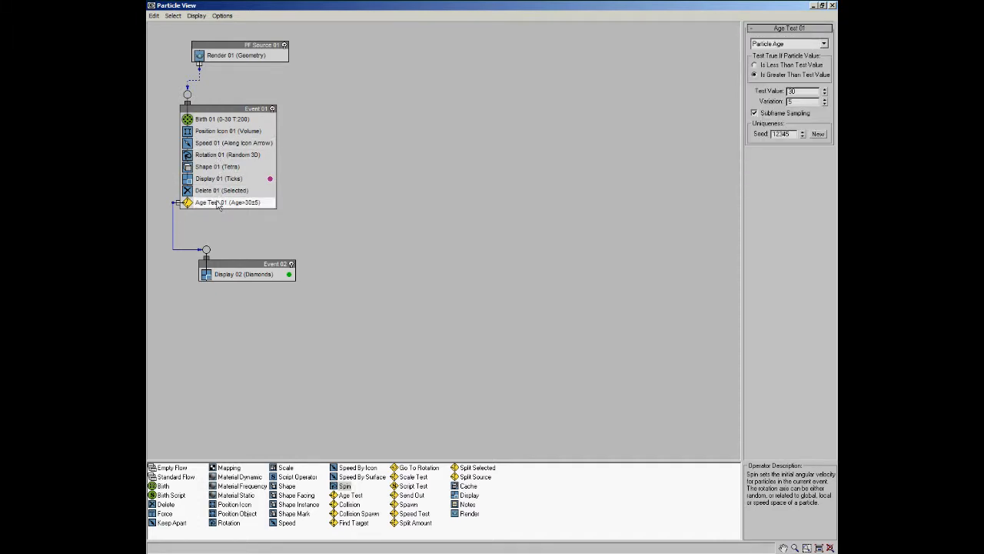
{"action": "left_click", "coordinate": [219, 192]}
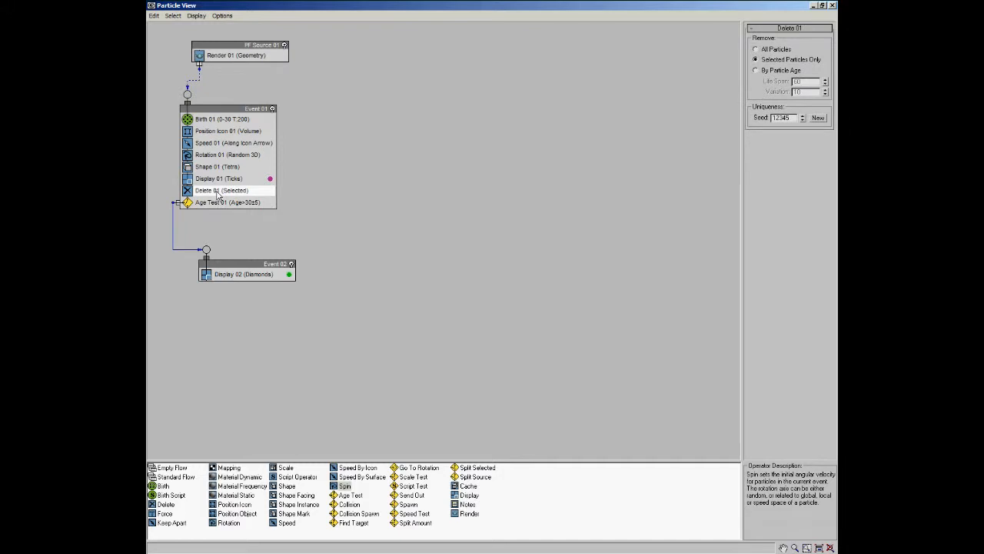
{"action": "left_click", "coordinate": [219, 203]}
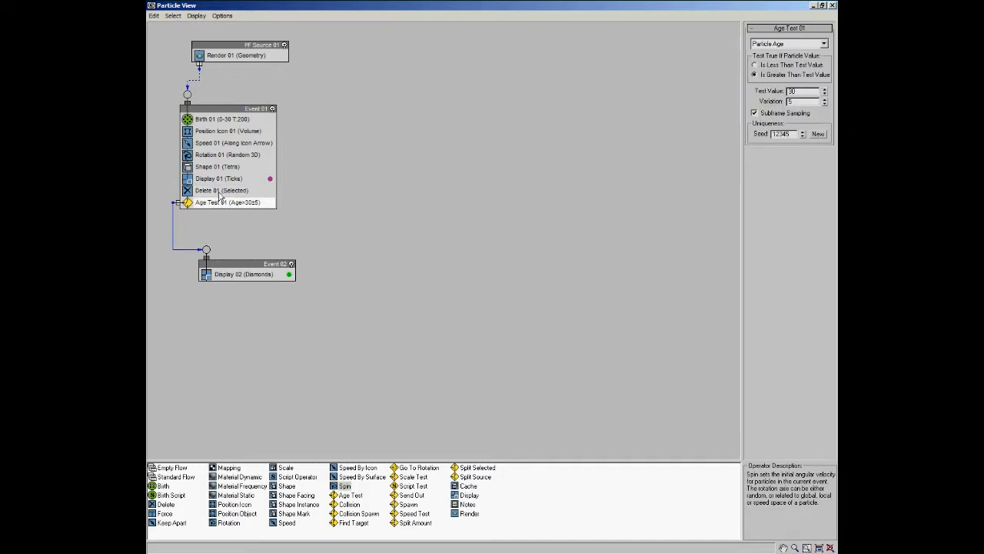
{"action": "left_click", "coordinate": [219, 192]}
{"action": "left_click", "coordinate": [221, 180]}
{"action": "left_click", "coordinate": [221, 168]}
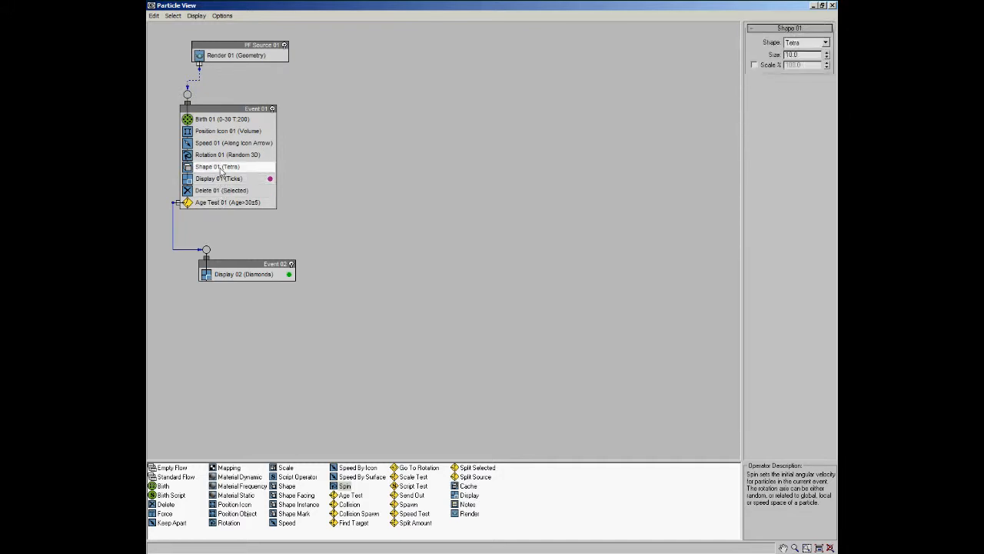
{"action": "left_click", "coordinate": [232, 110]}
{"action": "left_click", "coordinate": [247, 46]}
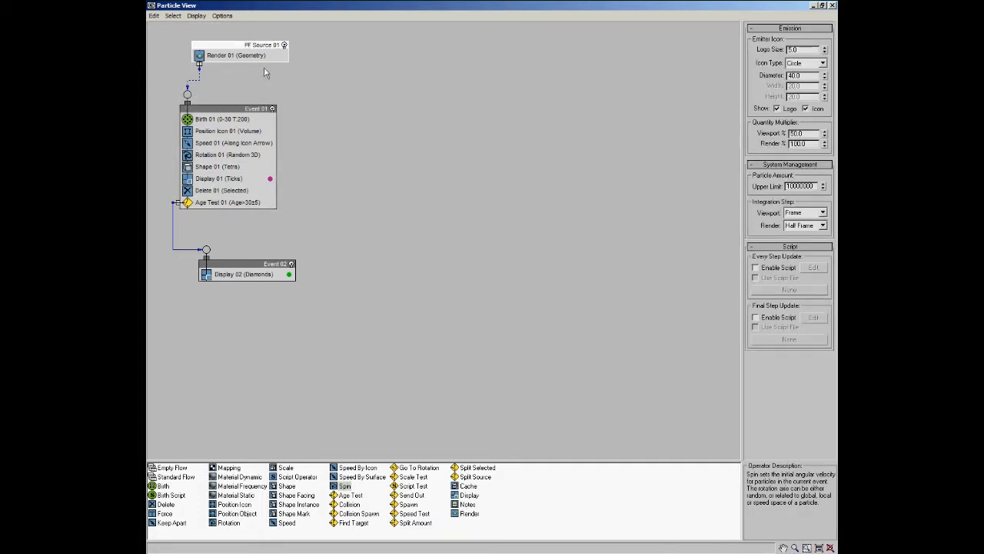
{"action": "left_click", "coordinate": [256, 266]}
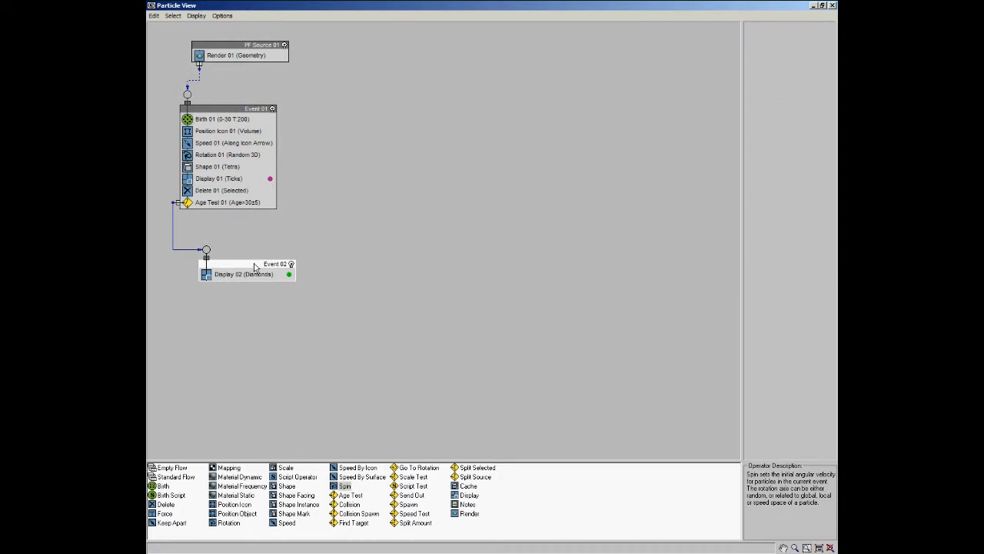
{"action": "left_click", "coordinate": [241, 112]}
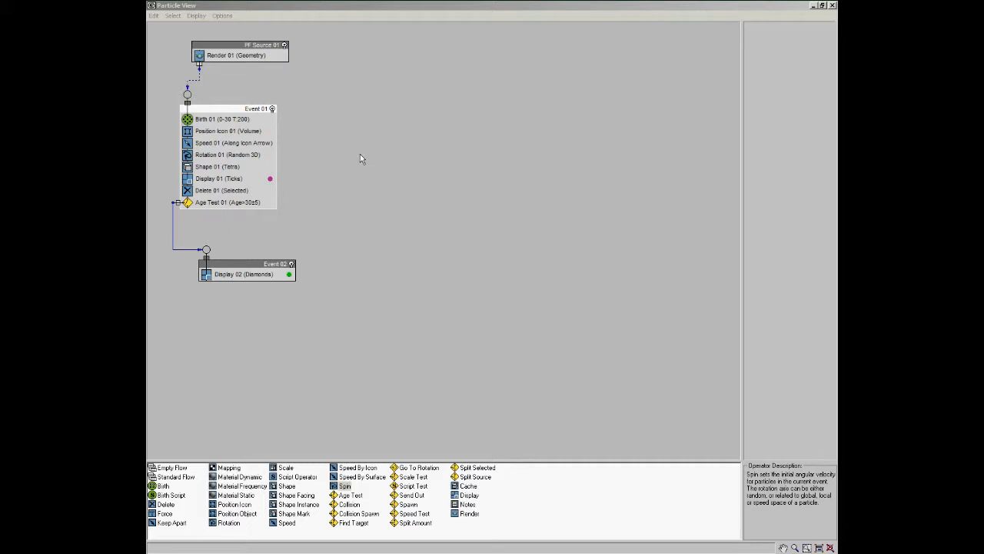
Move the whole flow, with its source and both events, together toward the middle of the event display.
{"action": "left_click_drag", "start_coordinate": [325, 37], "coordinate": [204, 356]}
{"action": "left_click_drag", "start_coordinate": [233, 109], "coordinate": [415, 141]}
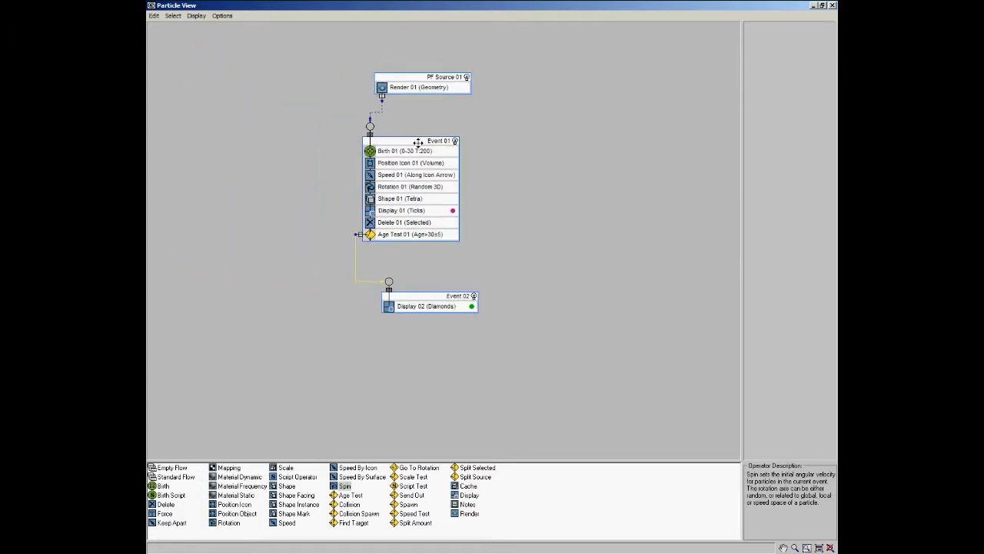
{"action": "left_click", "coordinate": [494, 55]}
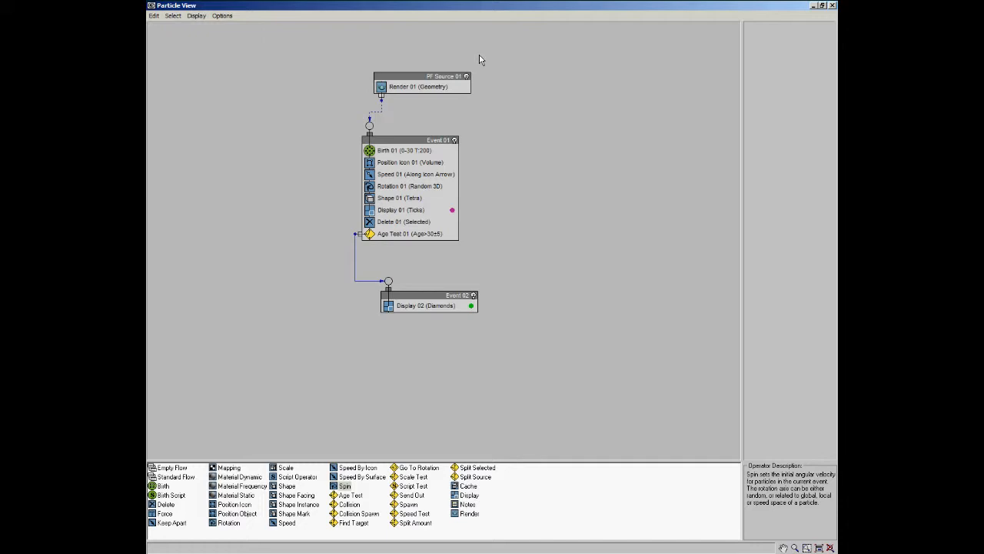
Shrink the Particle View window to uncover the viewport, and delete the entire particle flow with its source and both events.
{"action": "left_click_drag", "start_coordinate": [333, 53], "coordinate": [573, 355]}
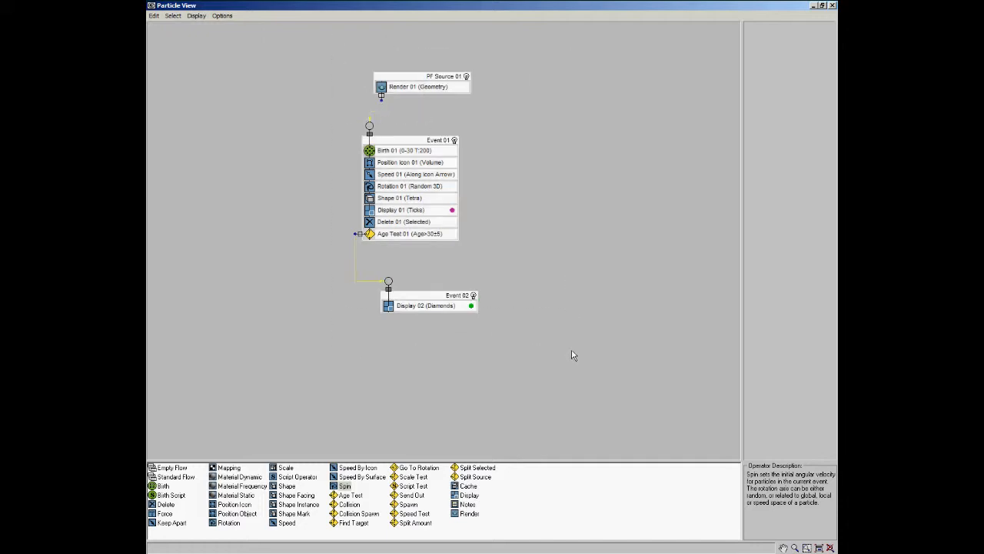
{"action": "left_click", "coordinate": [822, 6]}
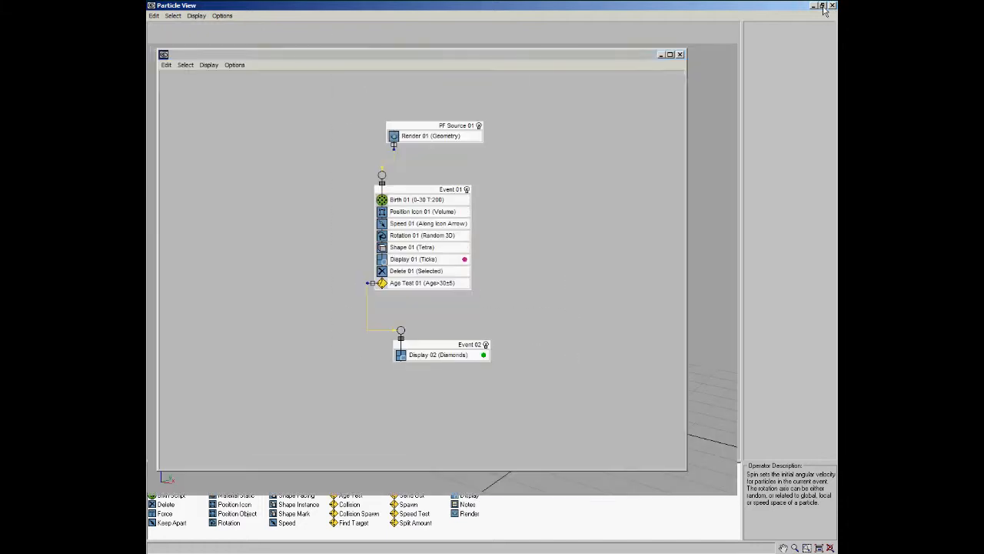
{"action": "left_click_drag", "start_coordinate": [688, 130], "coordinate": [398, 193]}
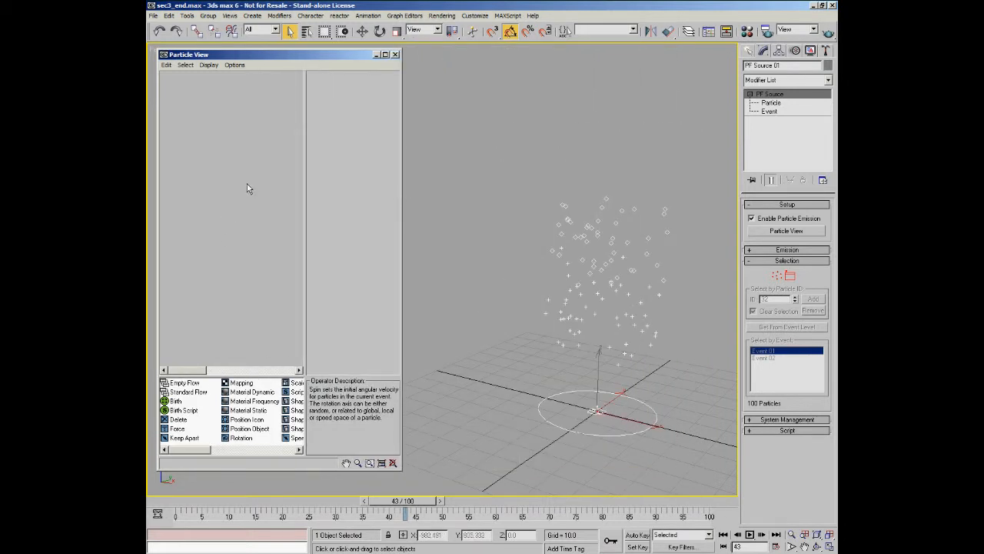
{"action": "left_click_drag", "start_coordinate": [186, 370], "coordinate": [237, 376]}
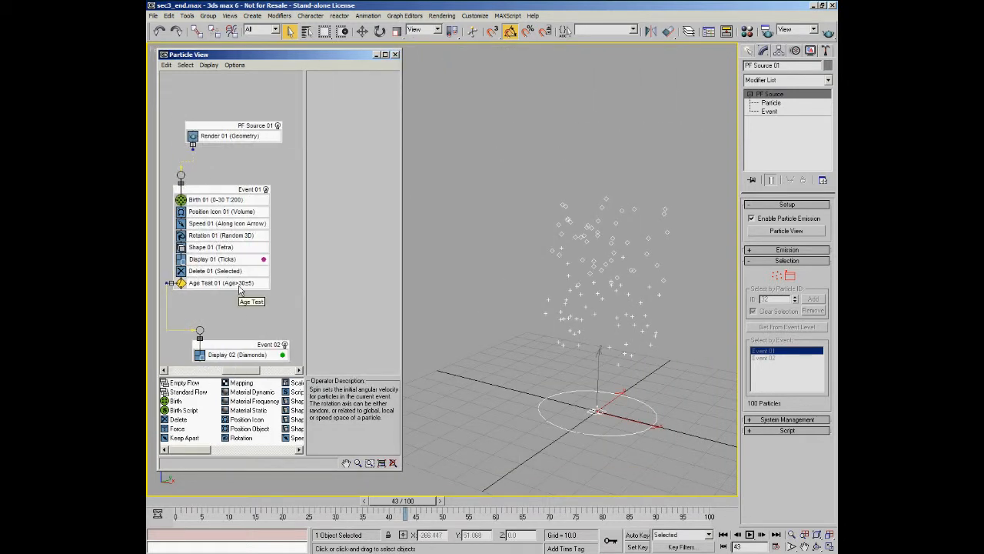
{"action": "key", "text": "Delete"}
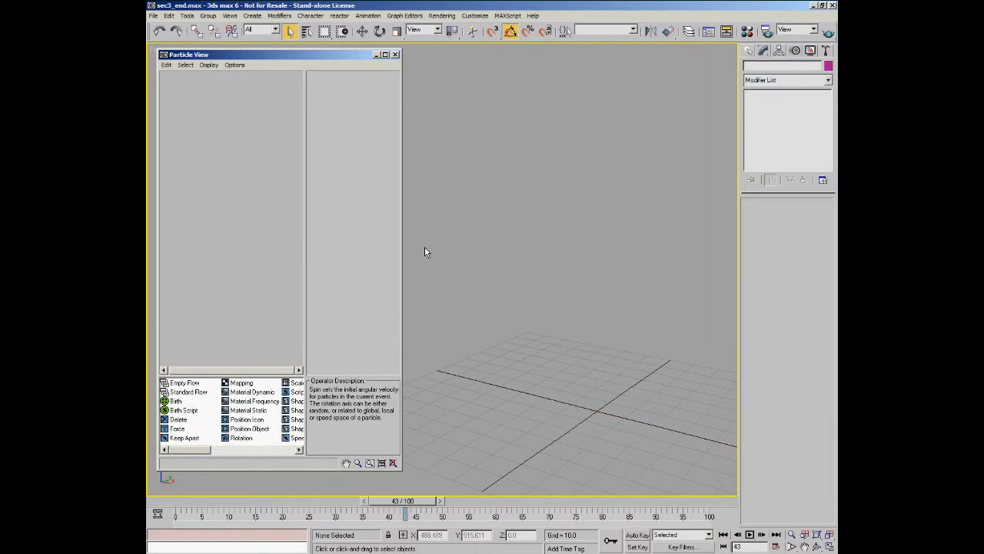
Move and enlarge the Particle View window, and add an Empty Flow to the event display with its emitter icon selected in the viewport.
{"action": "left_click_drag", "start_coordinate": [365, 57], "coordinate": [356, 13]}
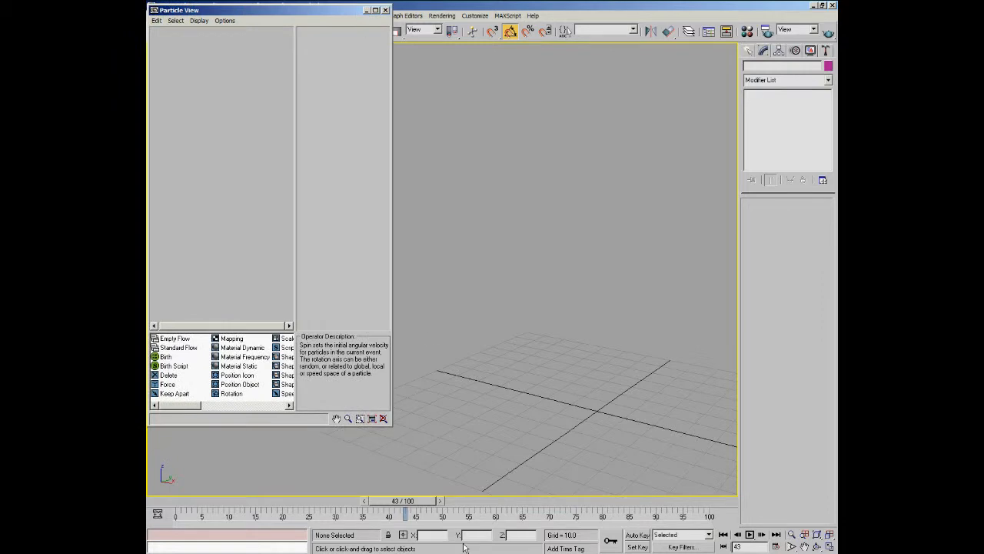
{"action": "left_click_drag", "start_coordinate": [392, 423], "coordinate": [495, 494]}
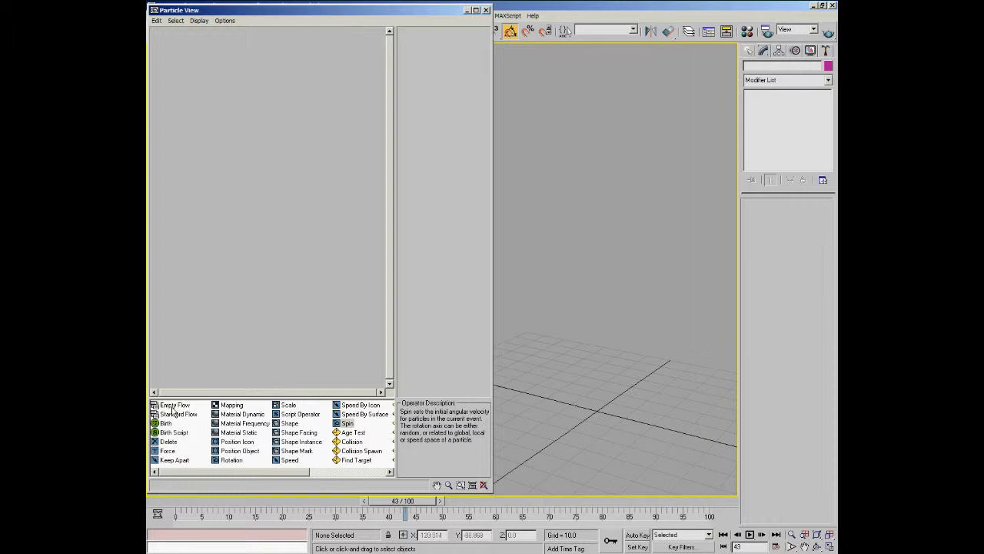
{"action": "left_click_drag", "start_coordinate": [174, 405], "coordinate": [227, 76]}
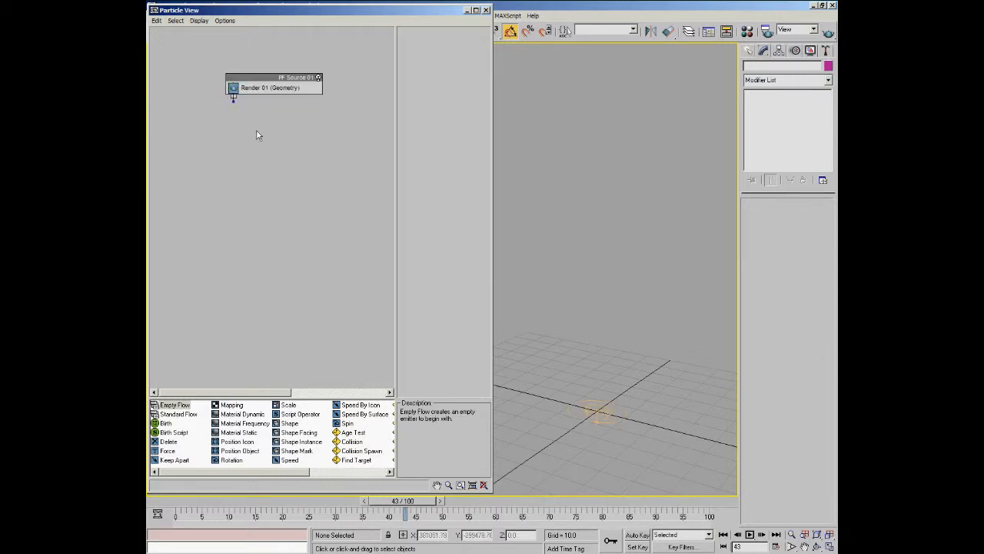
{"action": "left_click", "coordinate": [595, 412]}
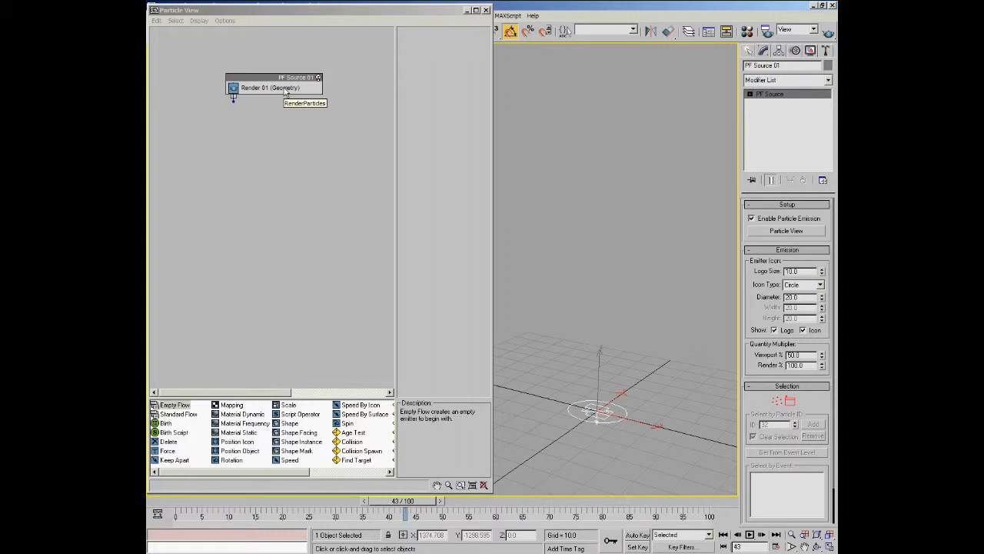
{"action": "left_click_drag", "start_coordinate": [281, 85], "coordinate": [270, 75]}
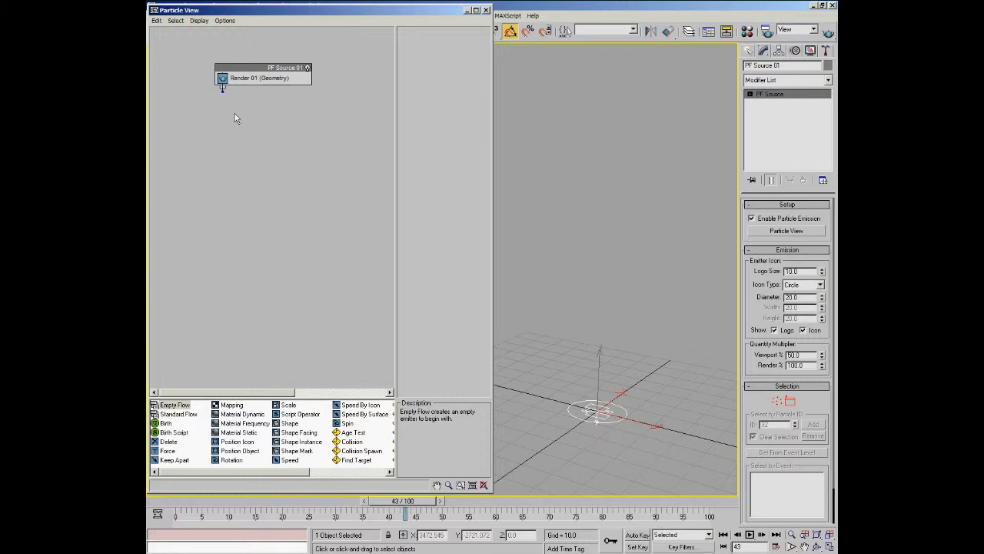
Hide Particle View and examine the new flow's emitter icon up close in the perspective viewport.
{"action": "key", "text": "6"}
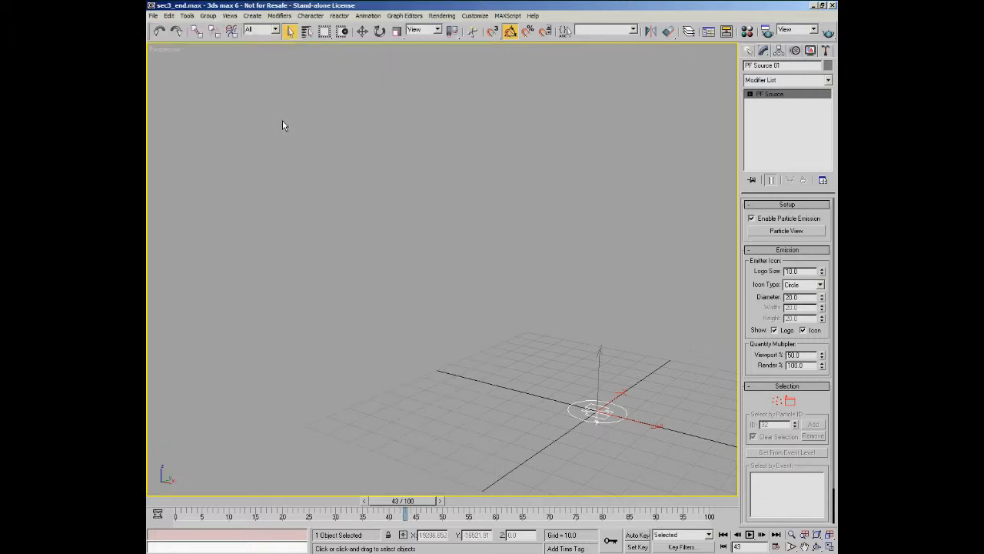
{"action": "middle_click_drag", "start_coordinate": [615, 376], "coordinate": [523, 249]}
{"action": "scroll", "coordinate": [510, 307], "scroll_direction": "up", "scroll_amount": 4}
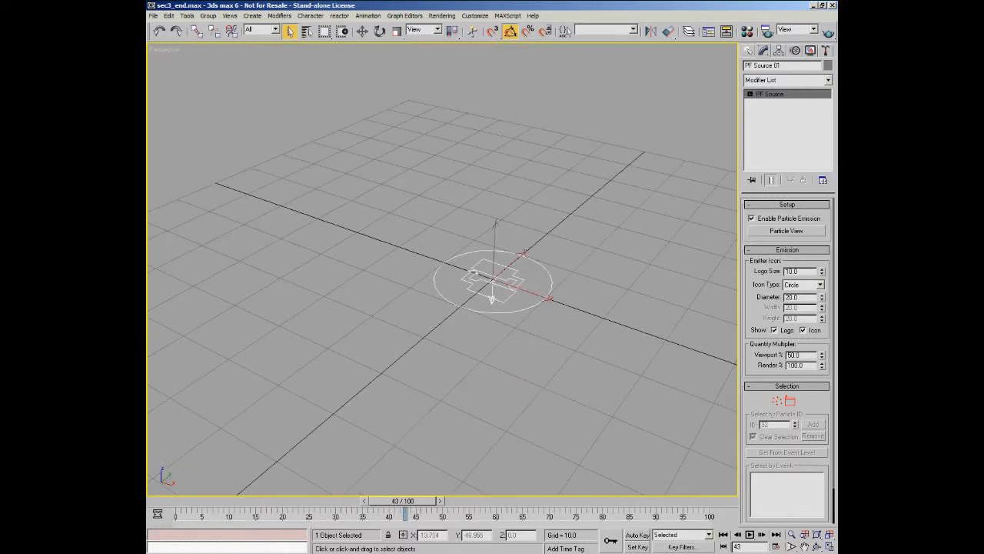
{"action": "middle_click_drag", "start_coordinate": [510, 358], "coordinate": [456, 368]}
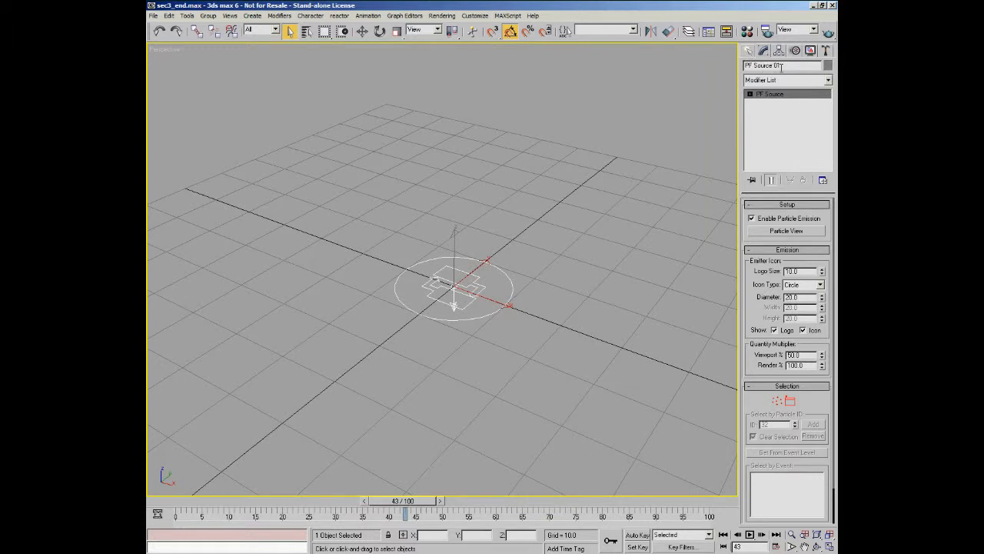
{"action": "middle_click_drag", "start_coordinate": [468, 313], "coordinate": [466, 325]}
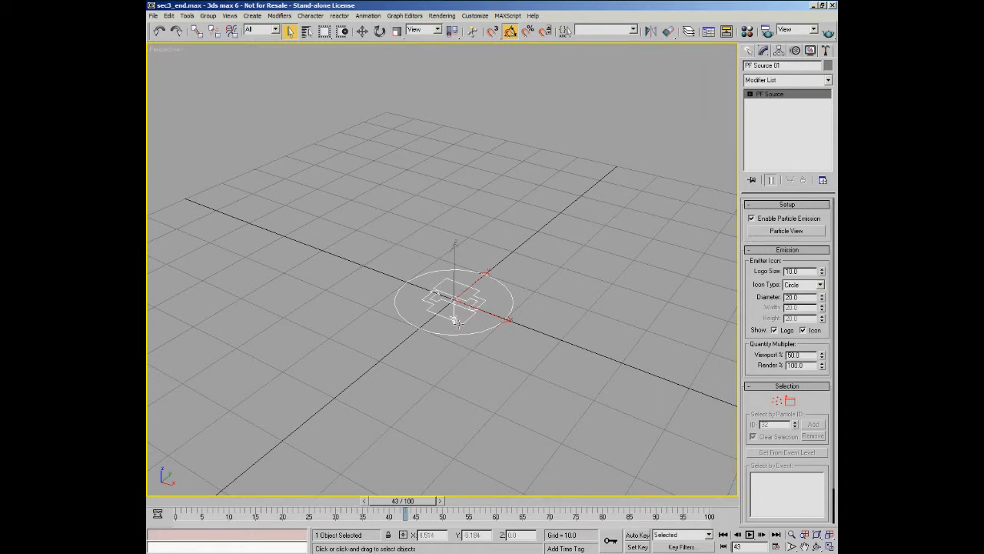
{"action": "middle_click_drag", "start_coordinate": [466, 351], "coordinate": [466, 362], "text": "alt"}
{"action": "mouse_move", "coordinate": [464, 367]}
{"action": "middle_mouse_down"}
{"action": "mouse_move", "coordinate": [464, 349]}
{"action": "mouse_move", "coordinate": [463, 359]}
{"action": "middle_mouse_up"}
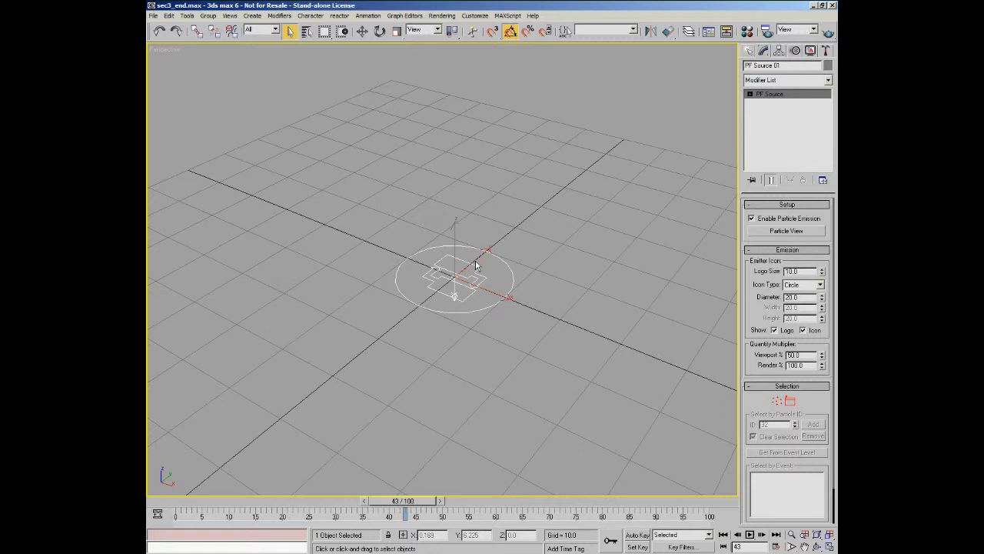
Reopen Particle View maximized and create a new event from a Birth operator below the PF Source.
{"action": "key", "text": "6"}
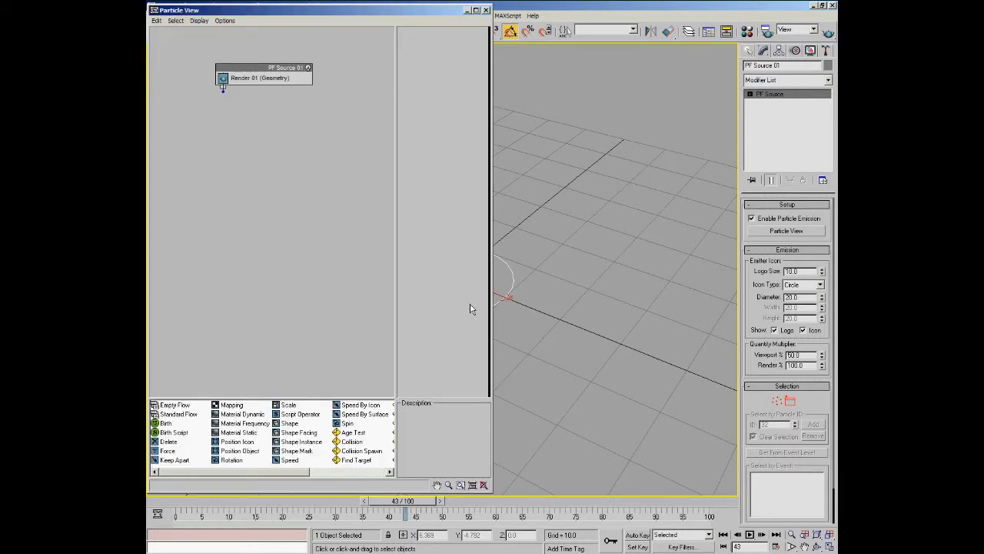
{"action": "left_click", "coordinate": [476, 10]}
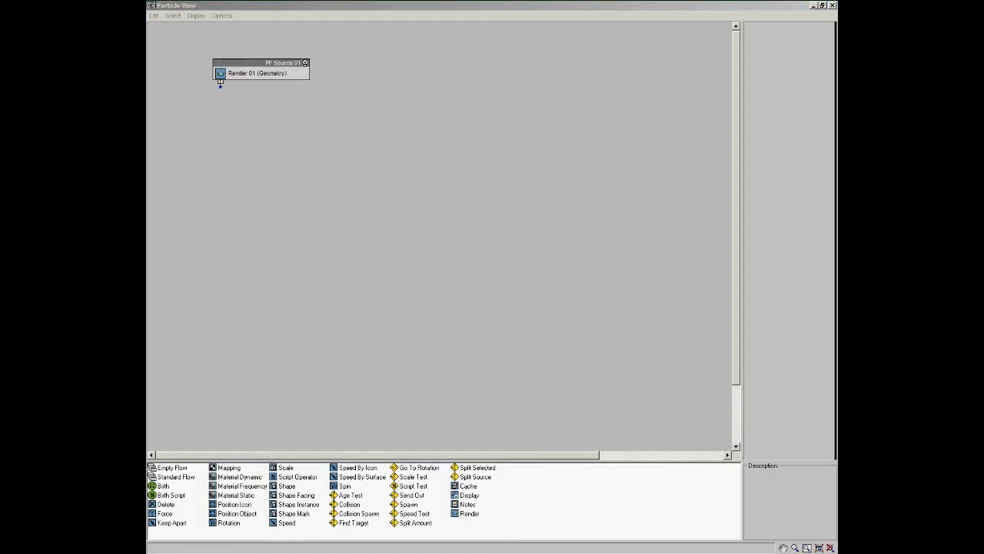
{"action": "left_click", "coordinate": [163, 486]}
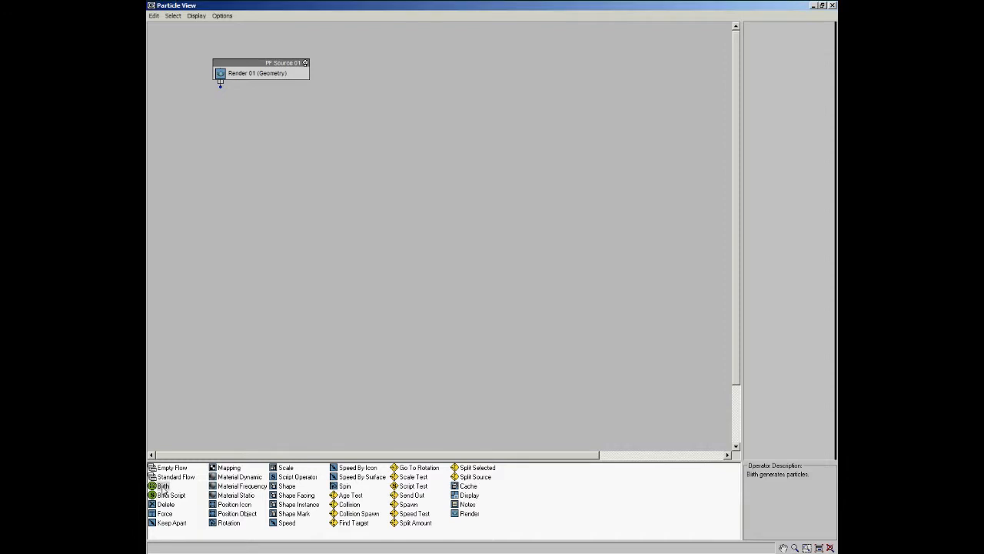
{"action": "left_click_drag", "start_coordinate": [163, 489], "coordinate": [218, 151]}
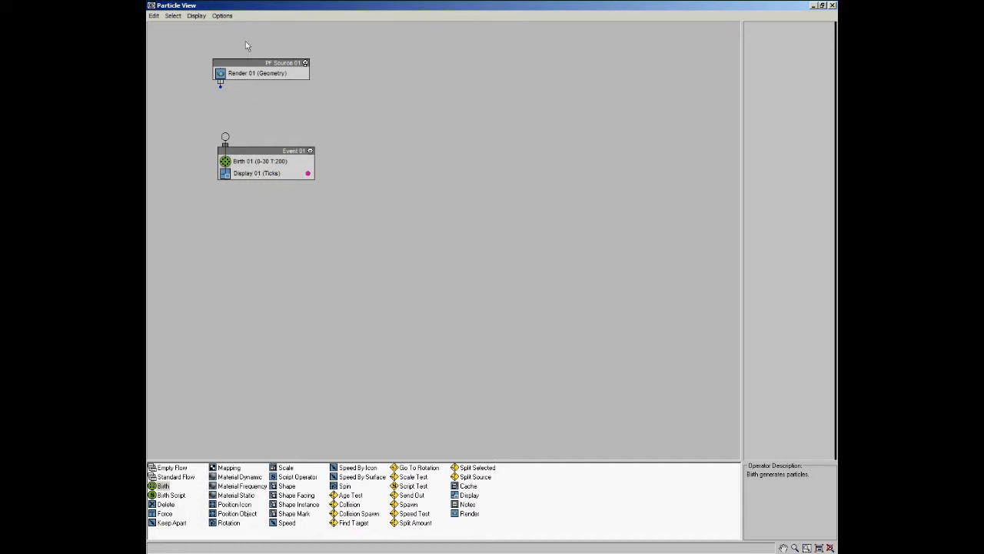
Set Particle View's default display for new events to Global.
{"action": "left_click", "coordinate": [222, 16]}
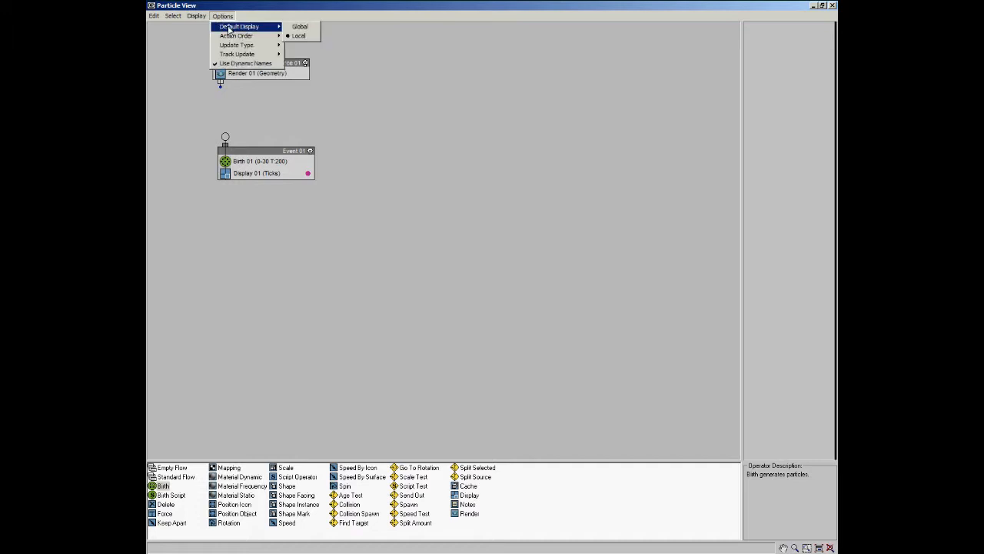
{"action": "mouse_move", "coordinate": [231, 28]}
{"action": "left_click", "coordinate": [305, 29]}
Delete the Birth event and create a fresh event from a Birth operator in its place below the PF Source.
{"action": "left_click_drag", "start_coordinate": [204, 115], "coordinate": [352, 219]}
{"action": "key", "text": "Delete"}
{"action": "left_click_drag", "start_coordinate": [163, 486], "coordinate": [235, 150]}
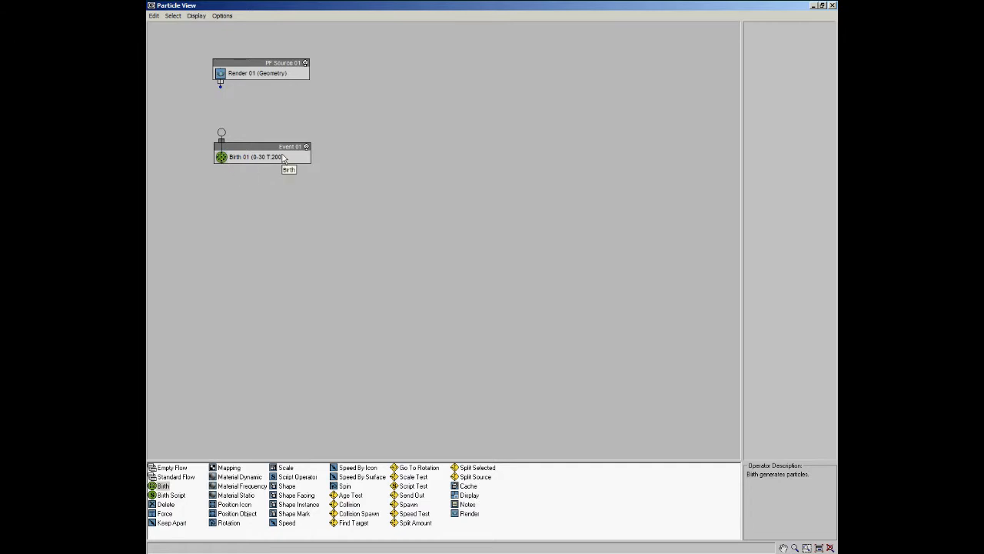
Set Particle View's default display for new events back to Local.
{"action": "left_click", "coordinate": [223, 16]}
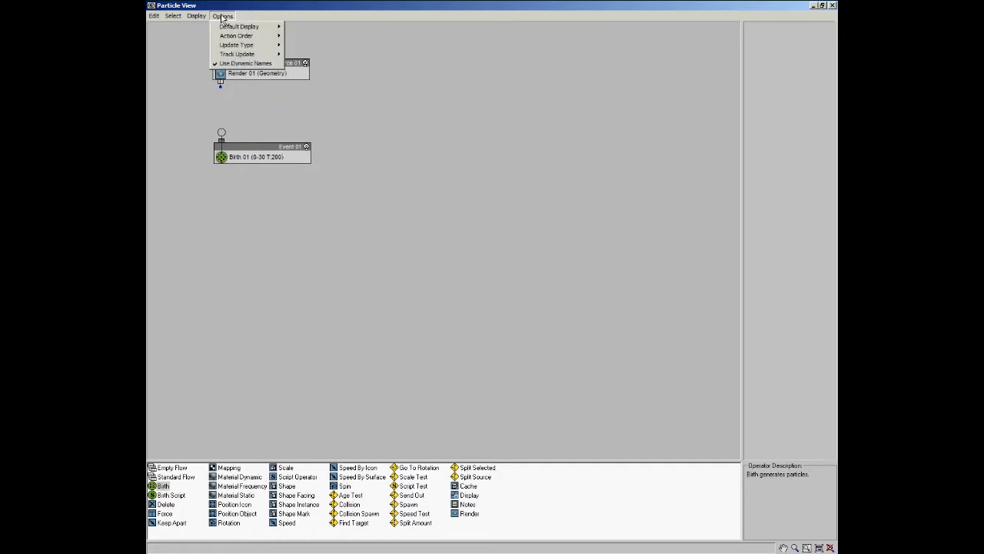
{"action": "mouse_move", "coordinate": [231, 29]}
{"action": "left_click", "coordinate": [309, 36]}
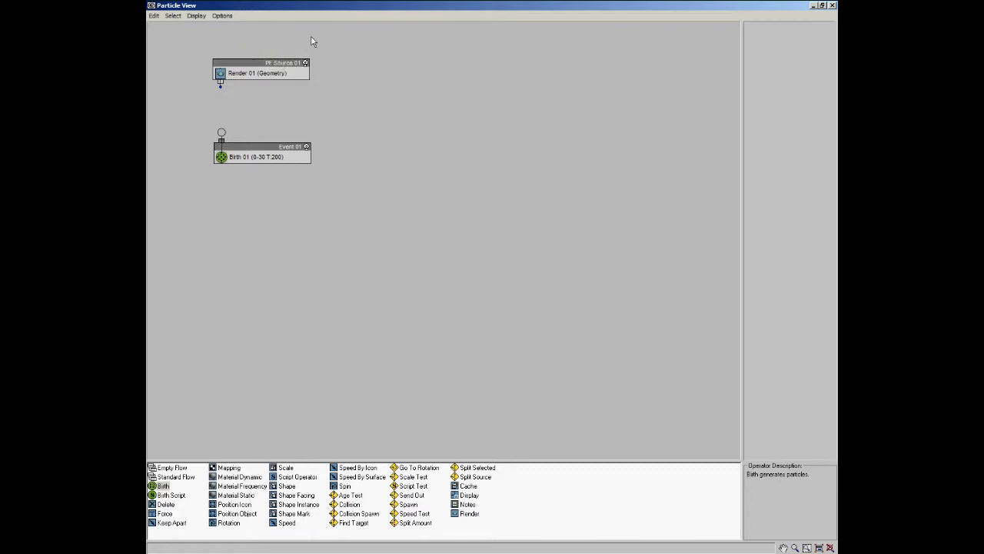
Replace the Birth event with a fresh one from a Birth operator below the PF Source and review its Display and Birth settings.
{"action": "left_click", "coordinate": [252, 151]}
{"action": "key", "text": "Delete"}
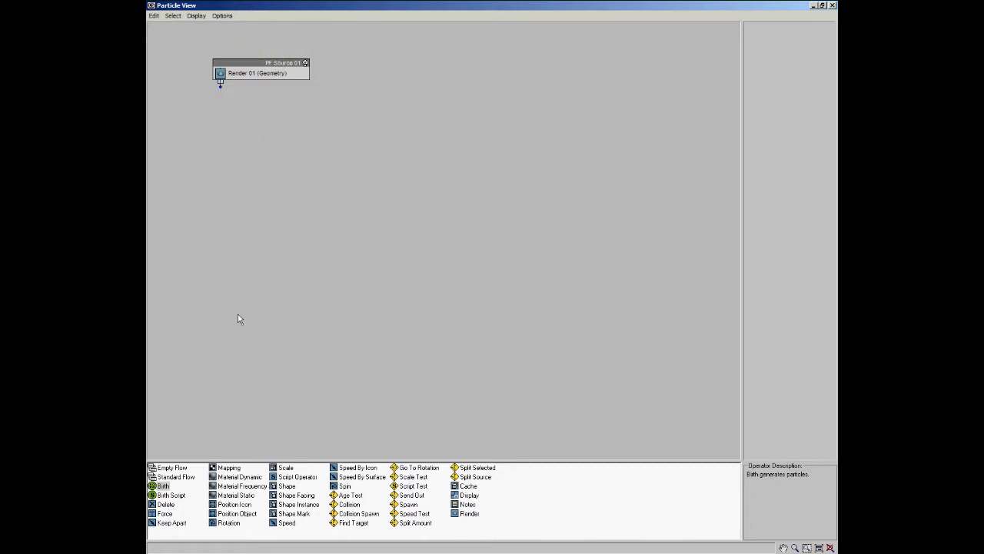
{"action": "left_click_drag", "start_coordinate": [163, 487], "coordinate": [213, 139]}
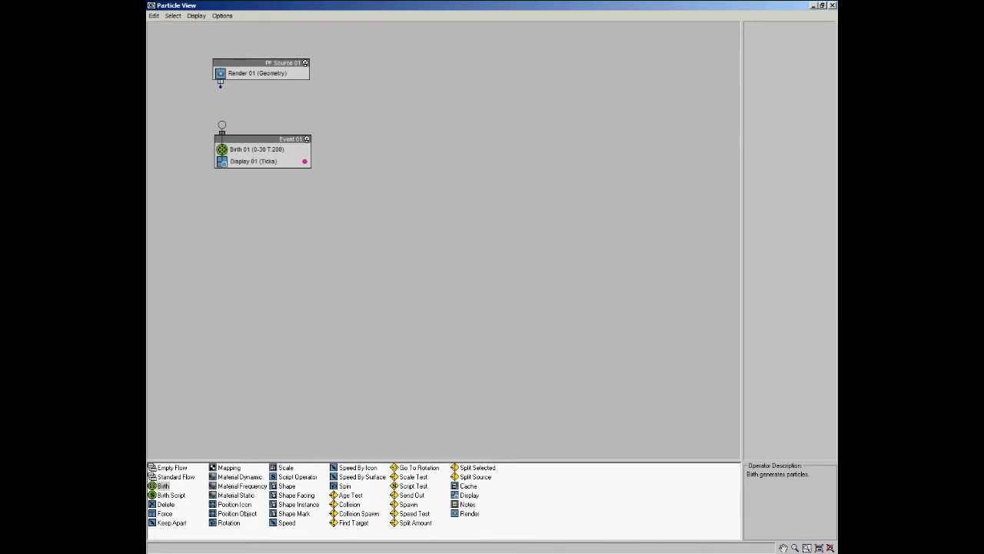
{"action": "left_click", "coordinate": [237, 161]}
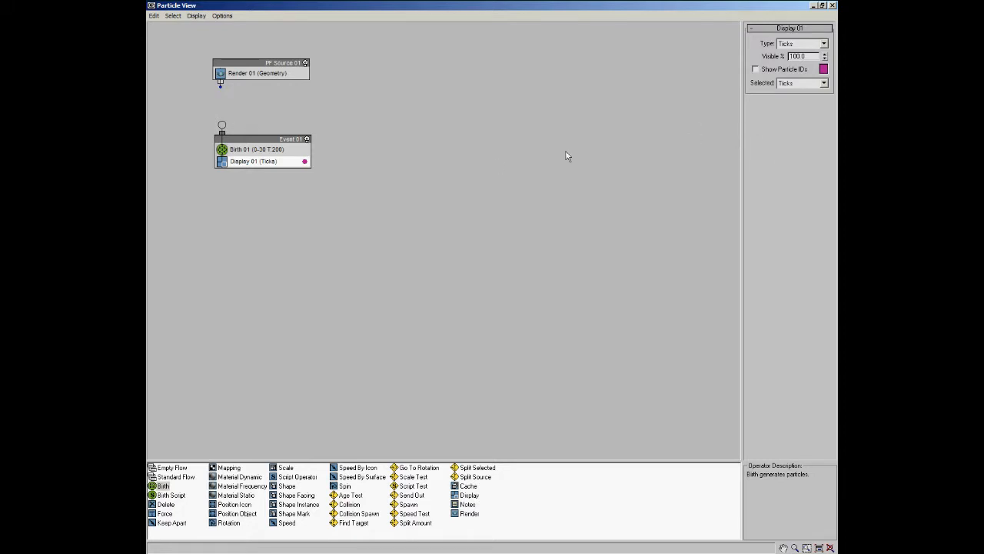
{"action": "left_click", "coordinate": [244, 152]}
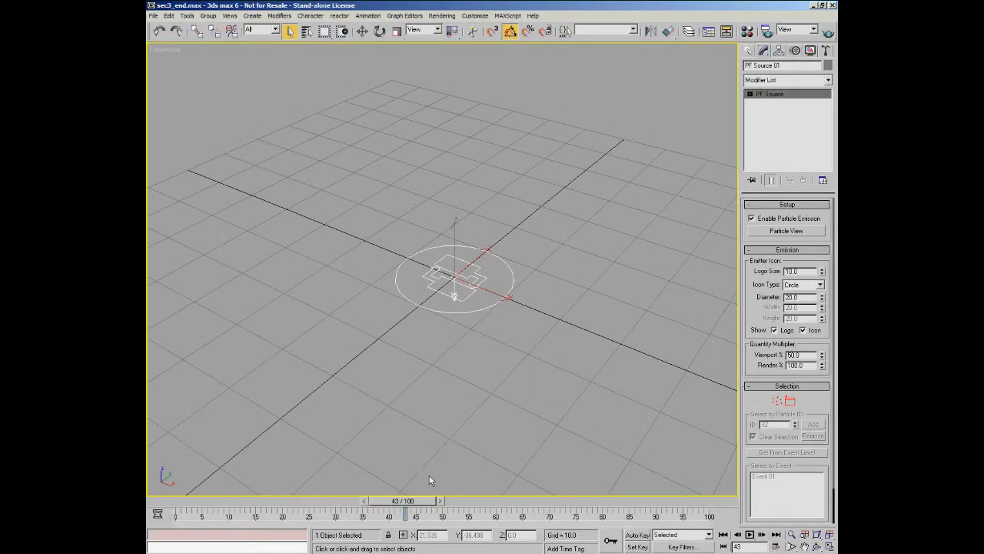
Scrub the timeline to frame 30 and inspect the PF Source emitter in the Perspective view, leaving it deselected.
{"action": "left_click_drag", "start_coordinate": [409, 504], "coordinate": [339, 511]}
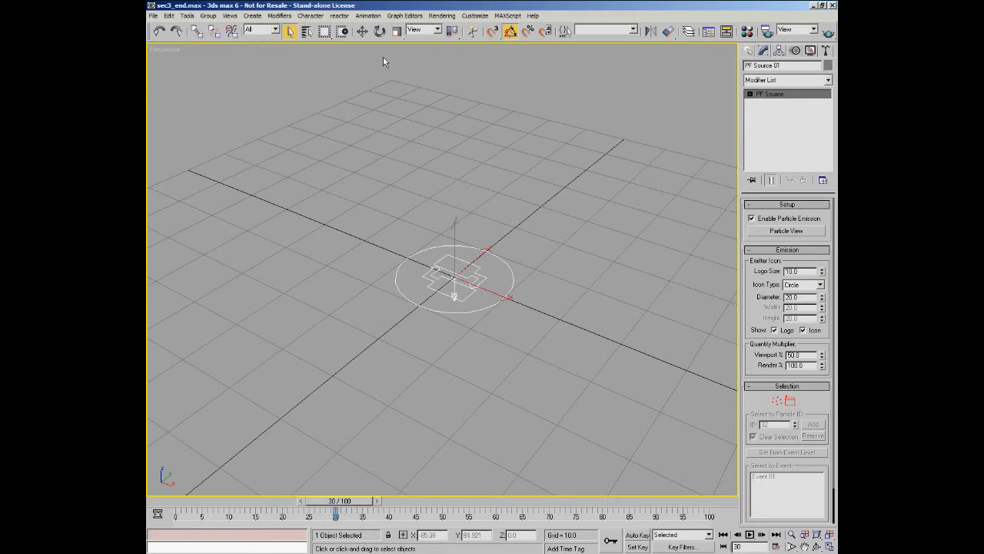
{"action": "left_click", "coordinate": [380, 31]}
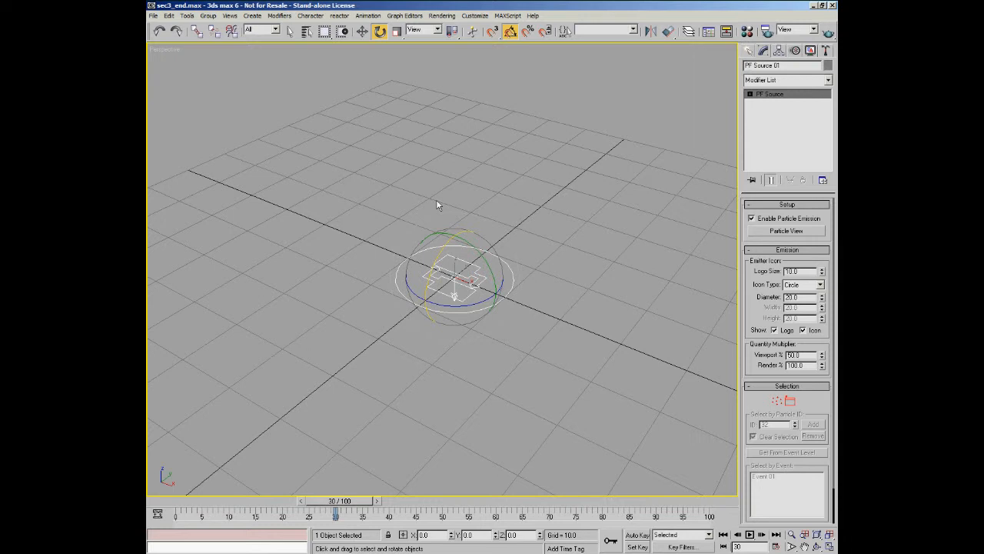
{"action": "left_click", "coordinate": [474, 191]}
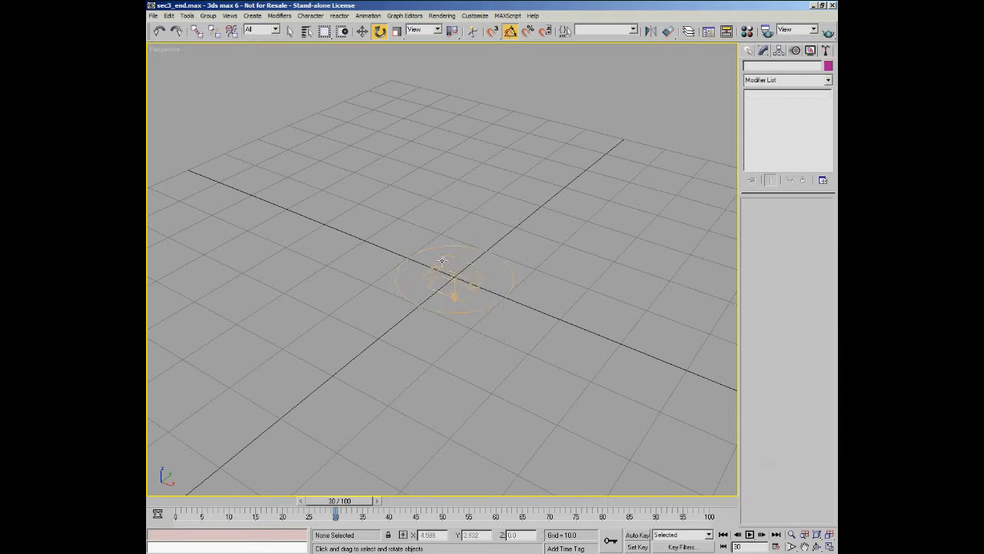
{"action": "key", "text": "ctrl+z"}
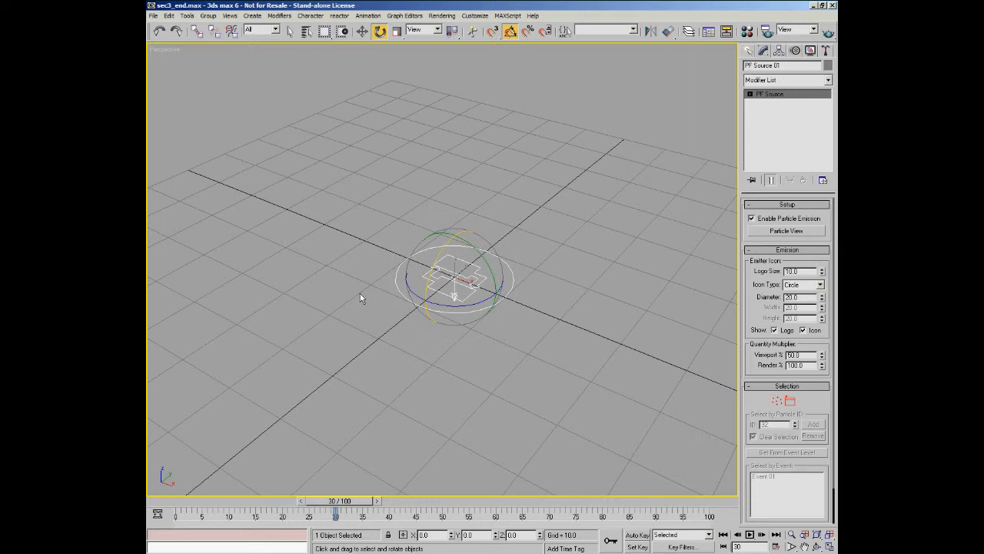
{"action": "left_click", "coordinate": [533, 239]}
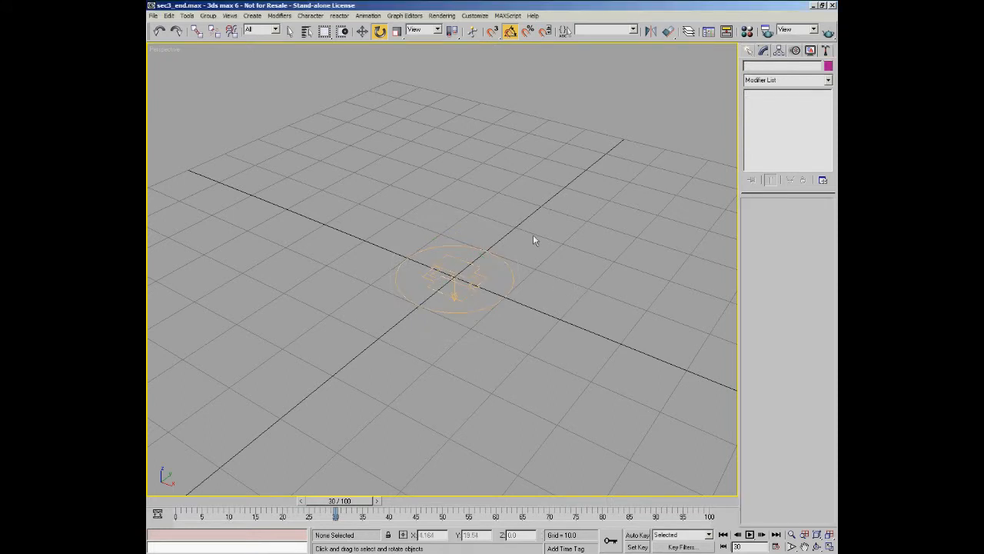
Reopen Particle View maximized and insert a Position Icon operator between the Birth and Display operators of the event.
{"action": "key", "text": "6"}
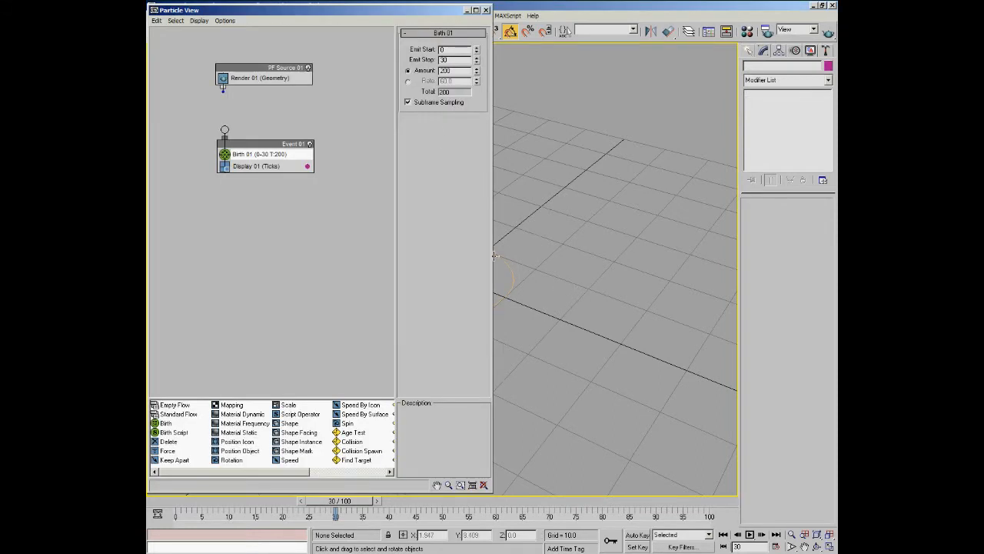
{"action": "left_click", "coordinate": [476, 10]}
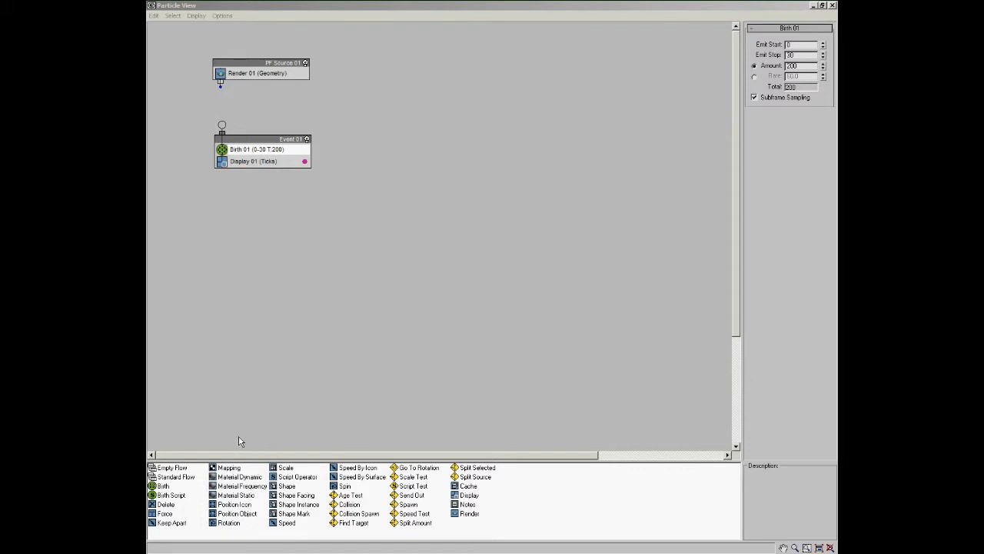
{"action": "left_click", "coordinate": [233, 506]}
{"action": "left_click_drag", "start_coordinate": [232, 509], "coordinate": [271, 162]}
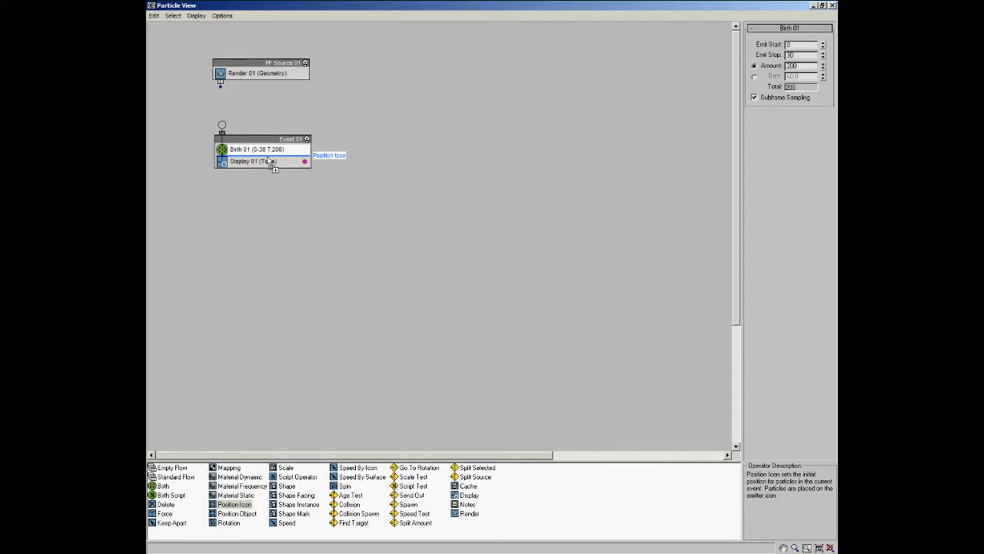
{"action": "left_click_drag", "start_coordinate": [271, 161], "coordinate": [268, 165]}
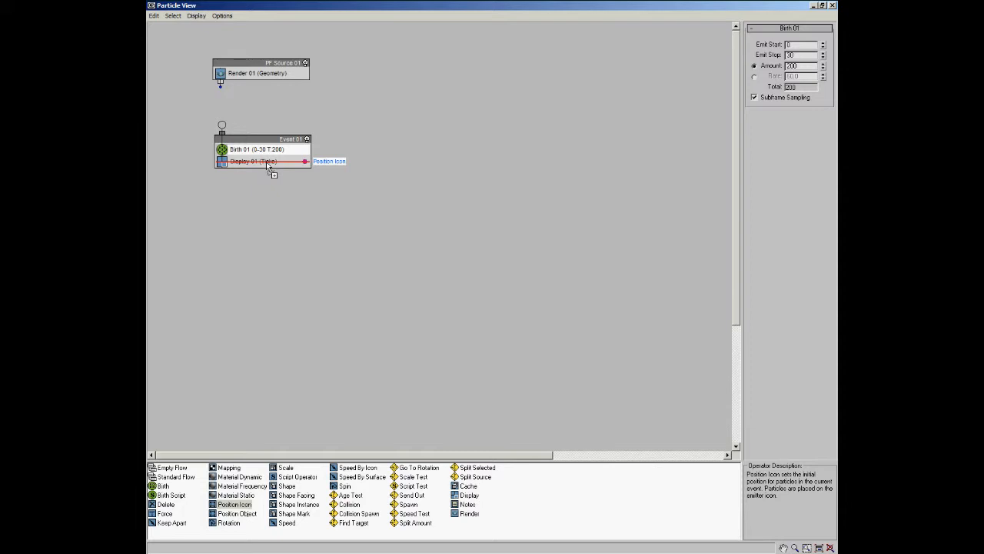
{"action": "left_click_drag", "start_coordinate": [266, 162], "coordinate": [267, 167]}
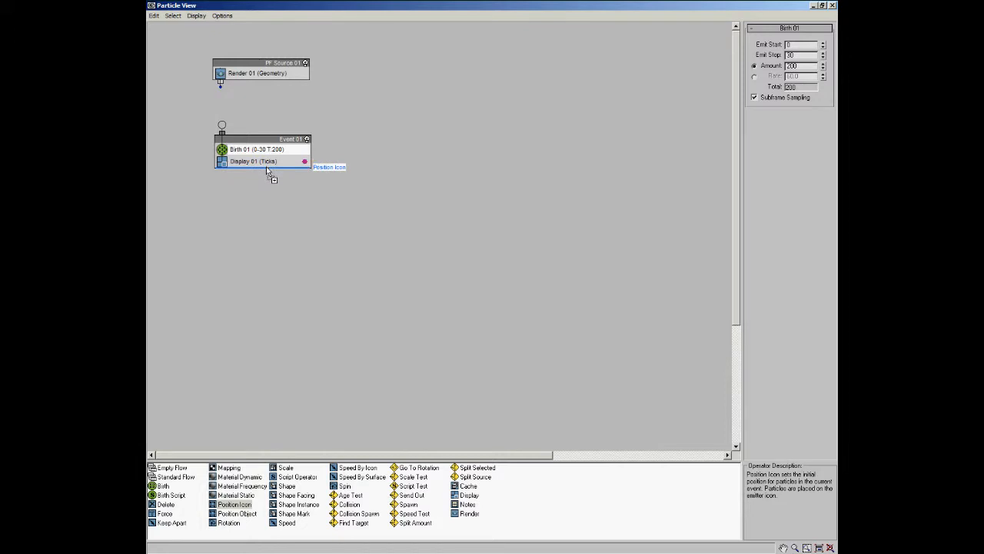
{"action": "left_click_drag", "start_coordinate": [267, 171], "coordinate": [265, 157]}
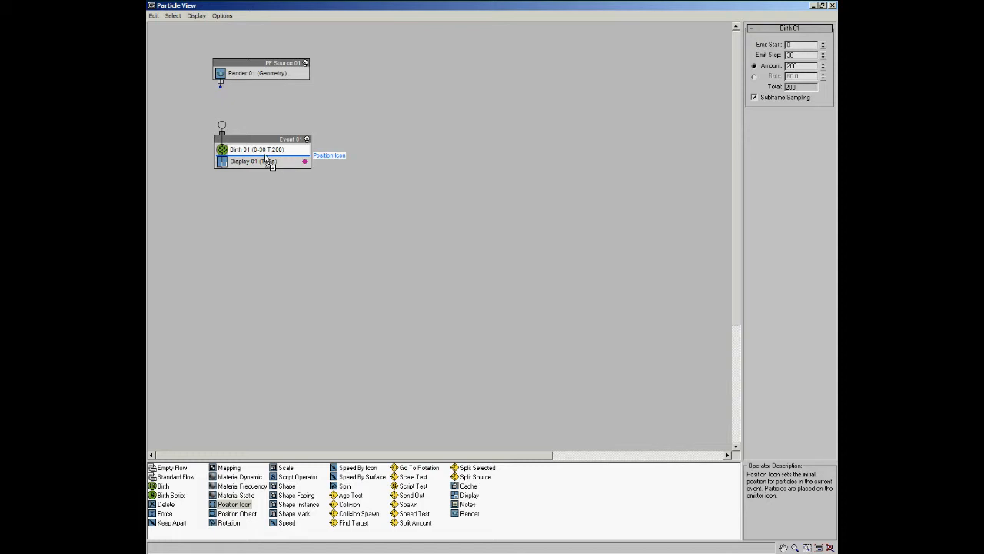
{"action": "left_click_drag", "start_coordinate": [265, 154], "coordinate": [264, 158]}
{"action": "left_click_drag", "start_coordinate": [265, 161], "coordinate": [266, 160]}
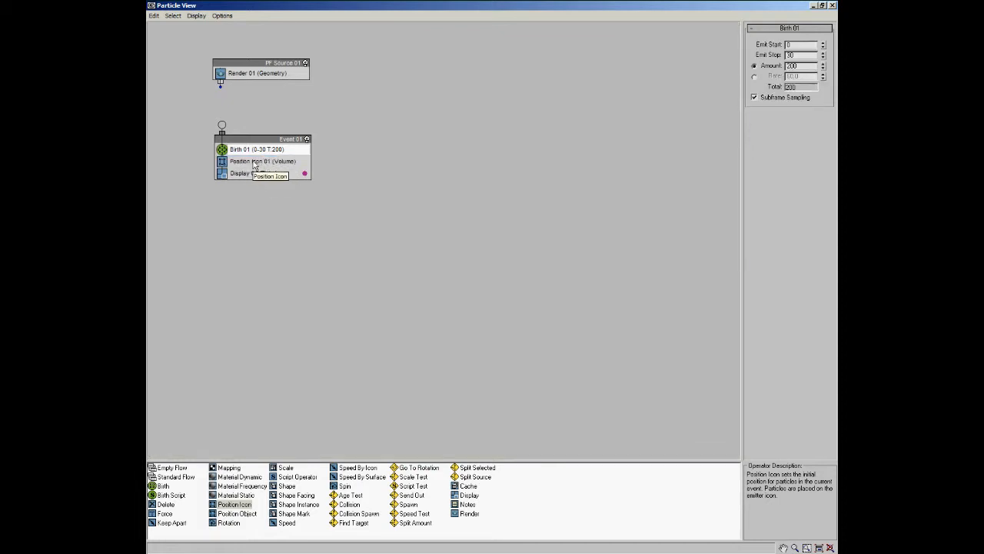
Review the settings of the Position Icon, Birth and Display operators in the event, ending with nothing selected.
{"action": "left_click", "coordinate": [255, 163]}
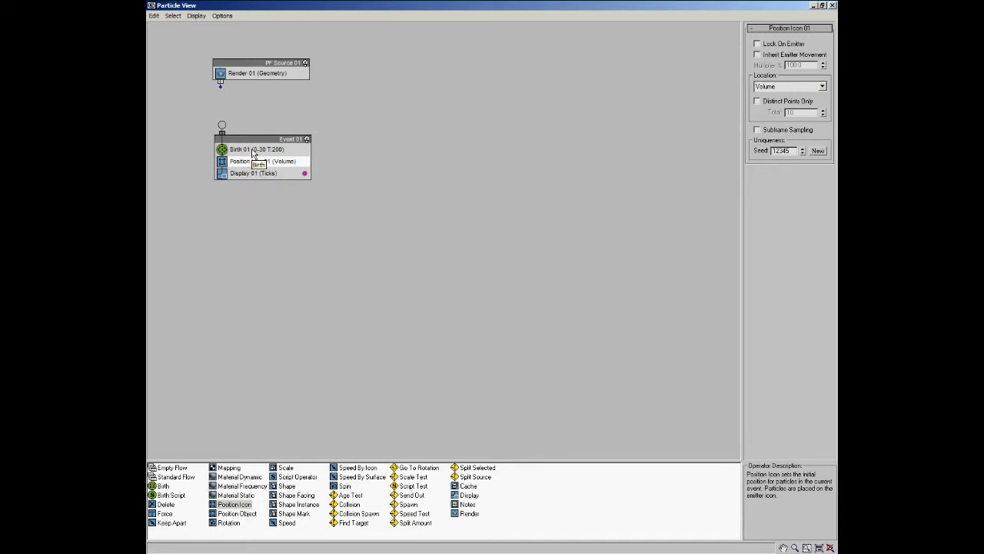
{"action": "left_click", "coordinate": [252, 151]}
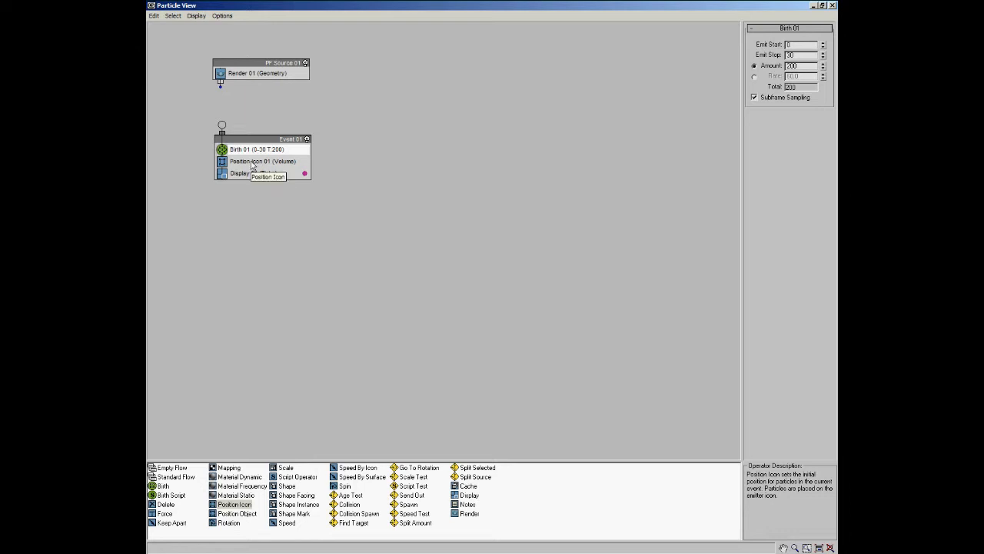
{"action": "left_click", "coordinate": [252, 166]}
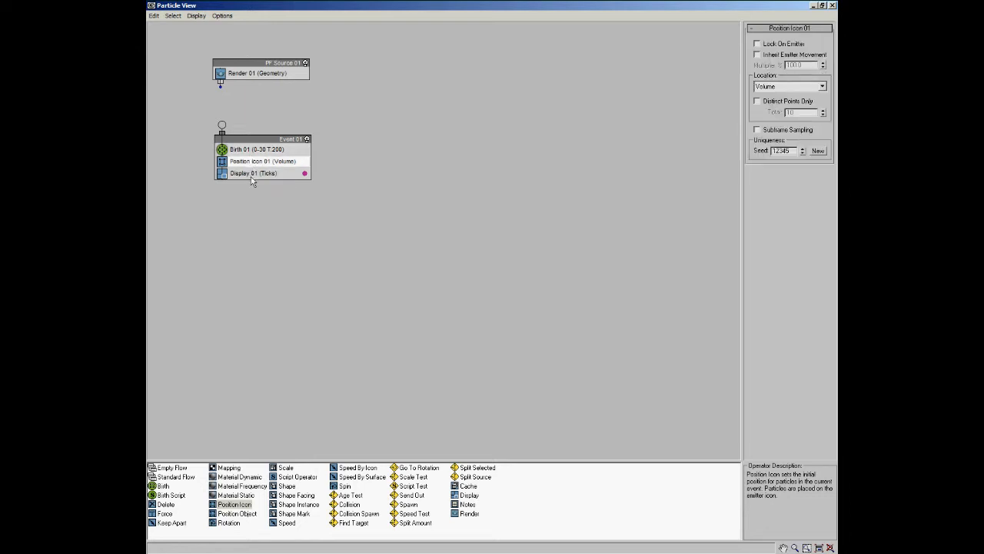
{"action": "left_click", "coordinate": [251, 176]}
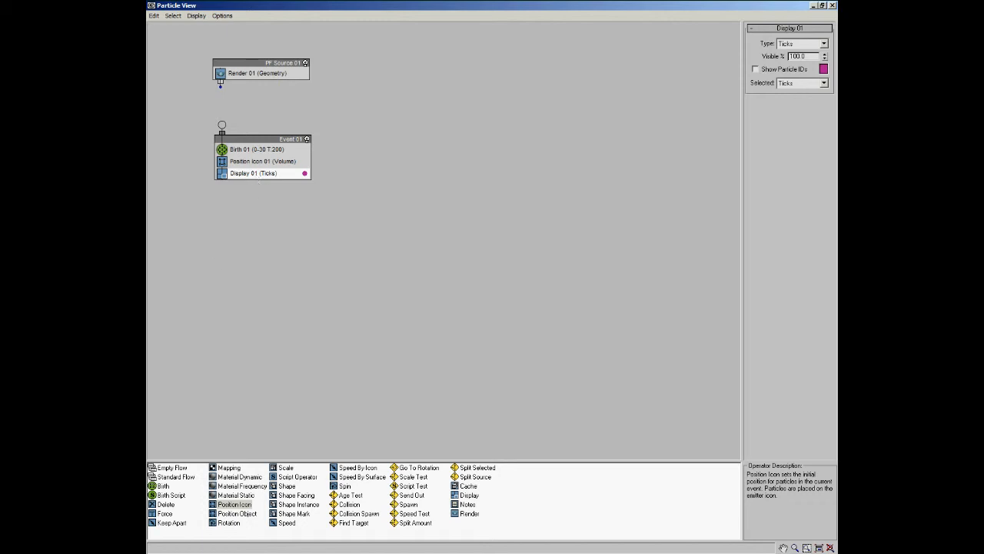
{"action": "left_click", "coordinate": [270, 163]}
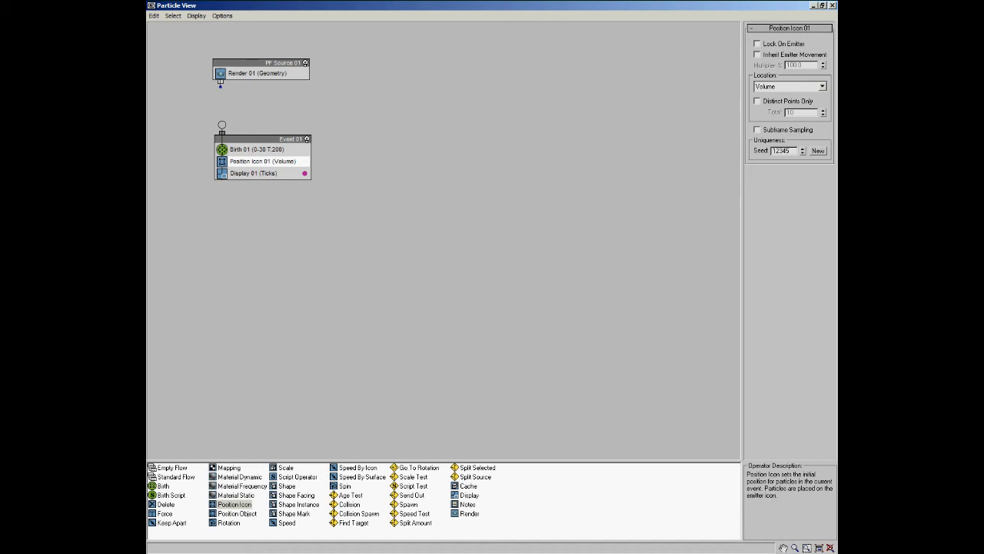
{"action": "left_click", "coordinate": [517, 198]}
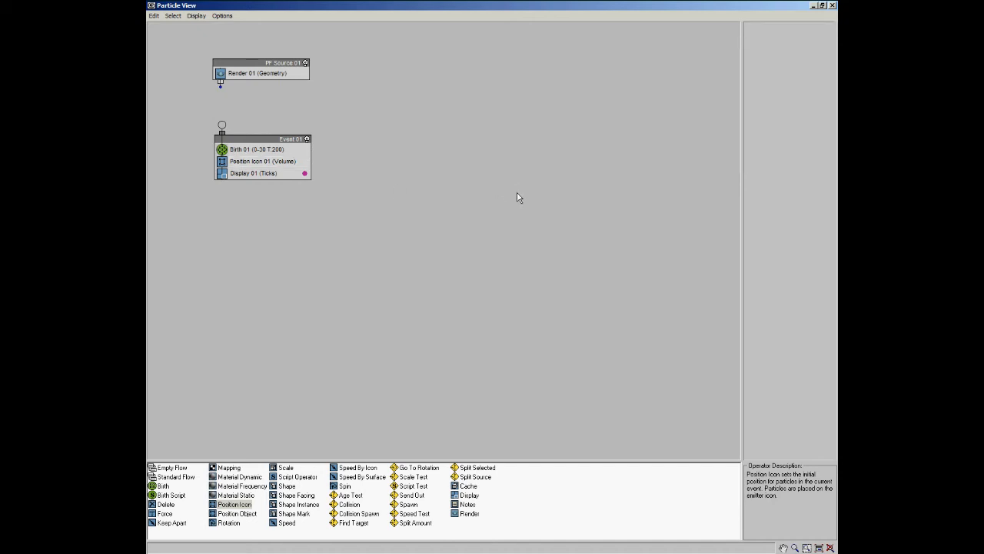
Hide Particle View, scrub the timeline to frame 33 to check the emitter for particles, and bring Particle View back.
{"action": "key", "text": "6"}
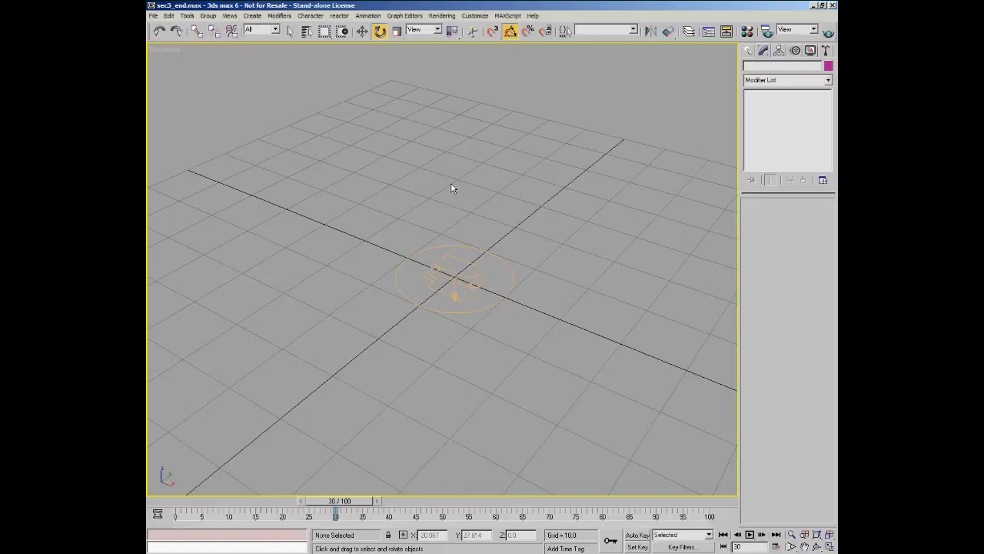
{"action": "left_click_drag", "start_coordinate": [188, 511], "coordinate": [324, 510]}
{"action": "key", "text": "e"}
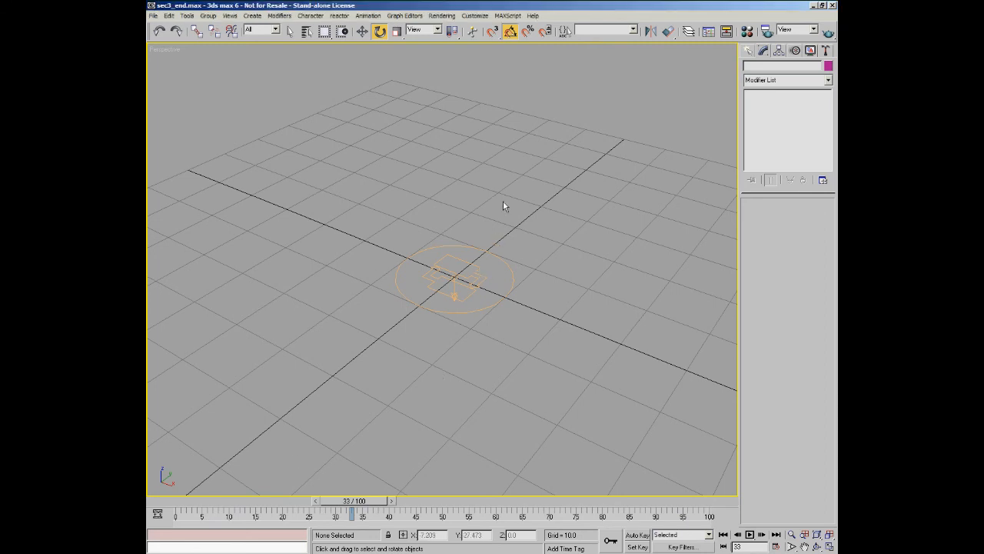
{"action": "key", "text": "6"}
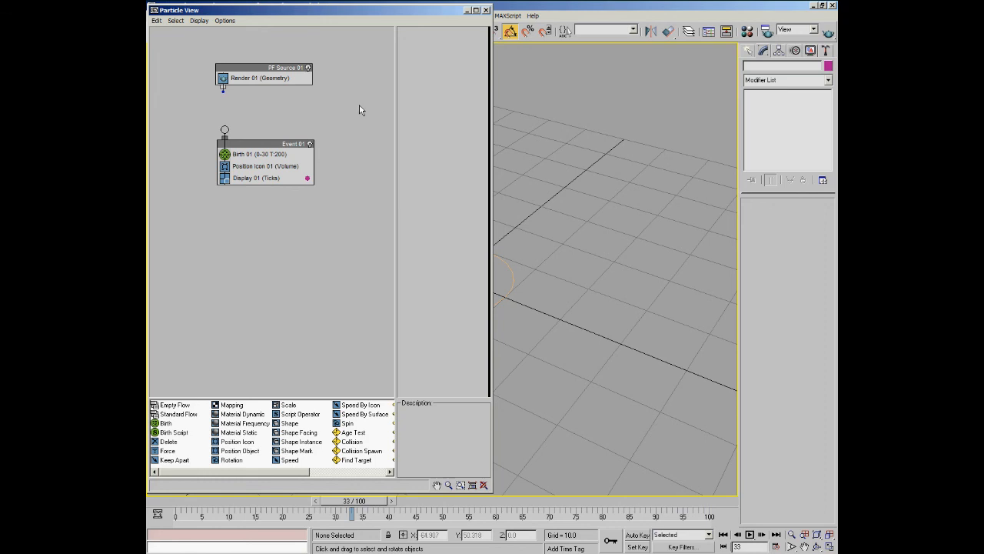